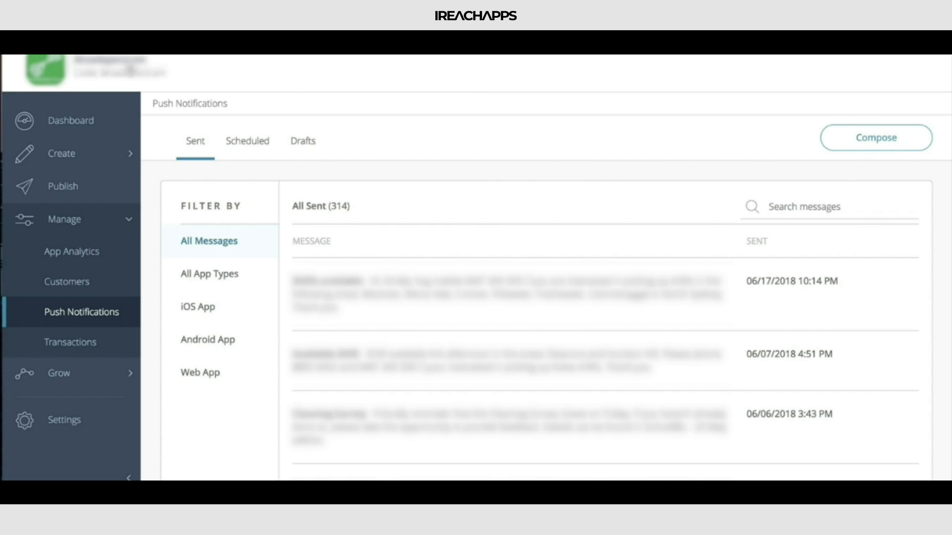
# Step: Open the Push Notifications page and look through the list of sent messages
pyautogui.click(79, 222)
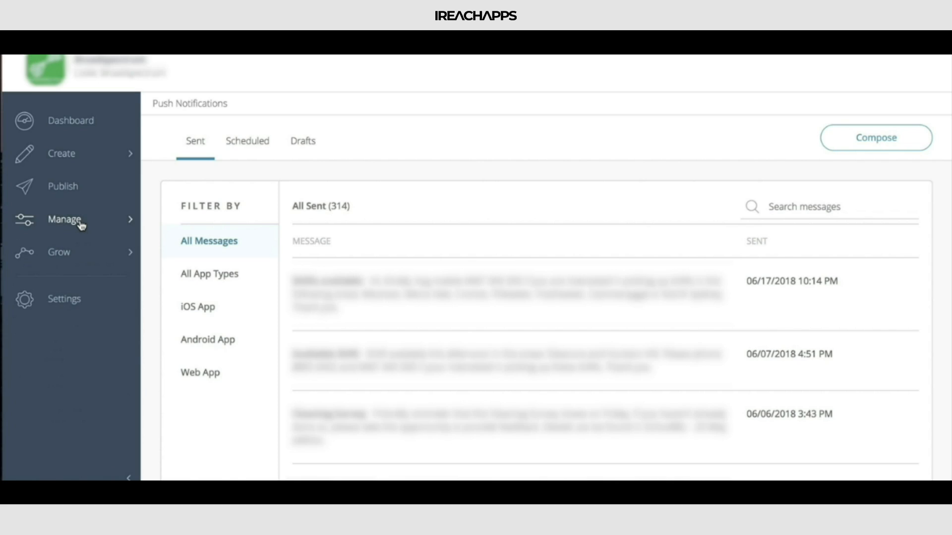
pyautogui.click(79, 222)
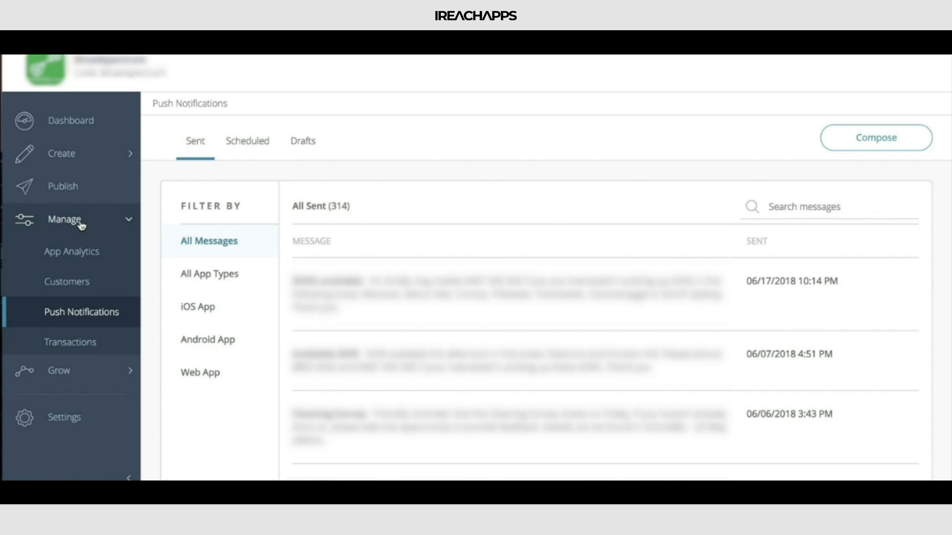
pyautogui.click(103, 319)
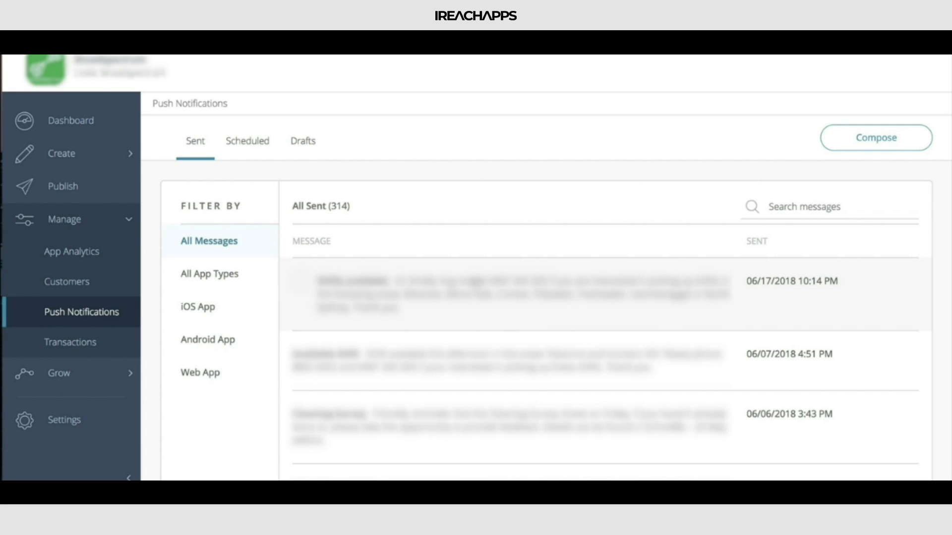
pyautogui.scroll(-3, 477, 289)
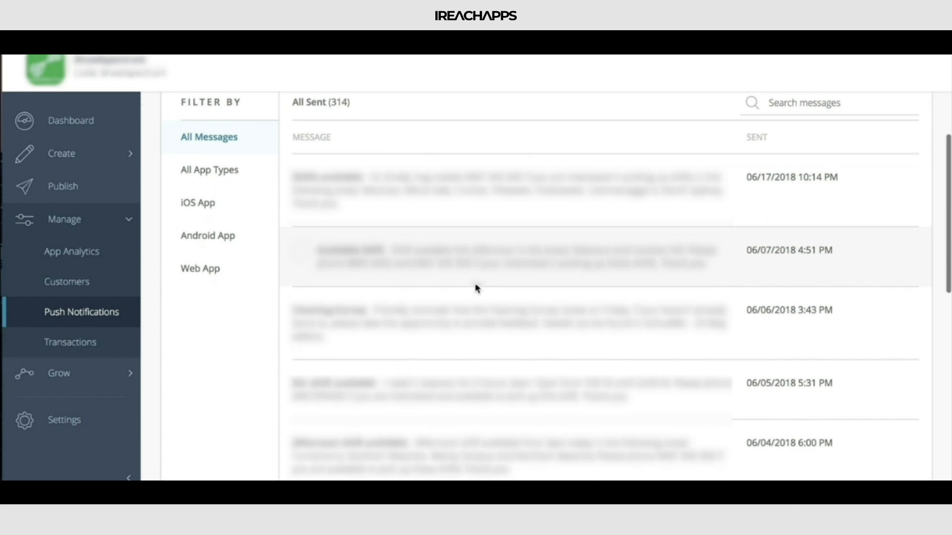
pyautogui.scroll(2, 478, 289)
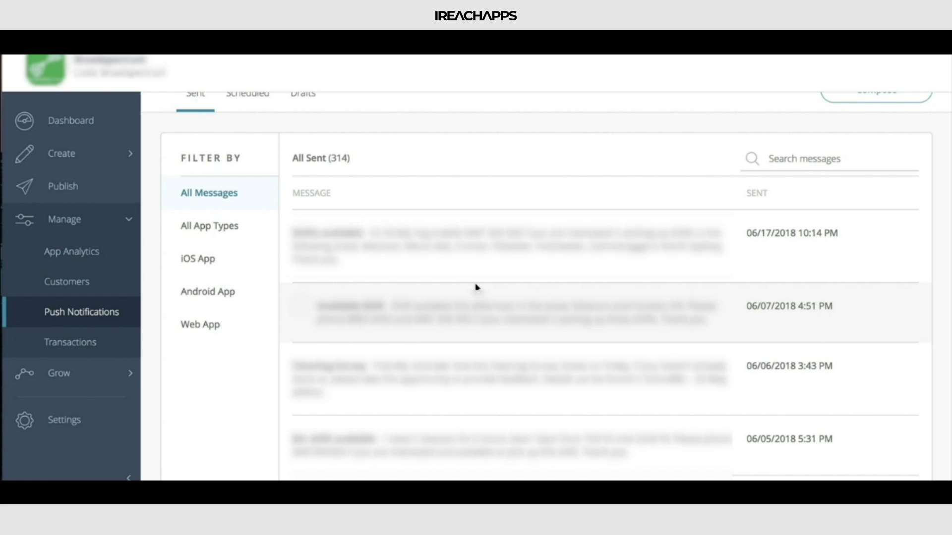
pyautogui.scroll(1, 406, 214)
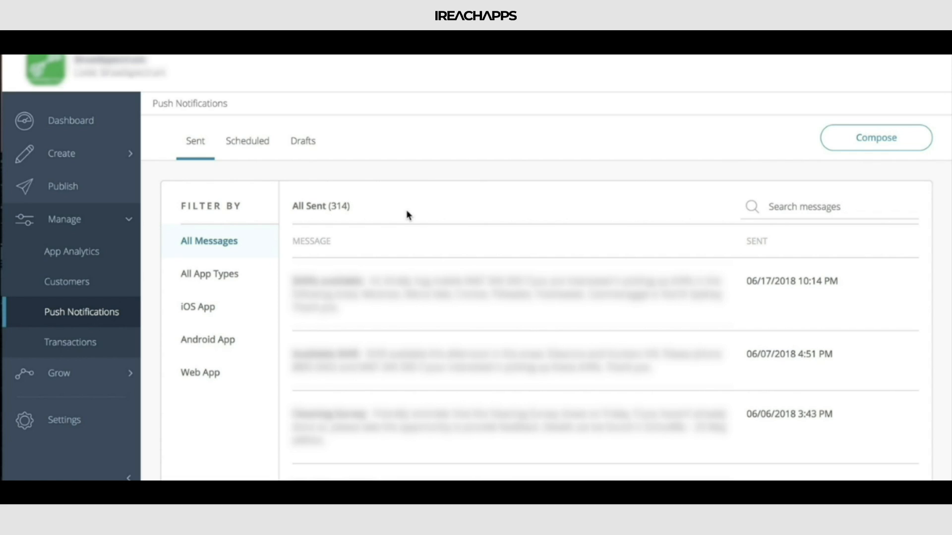
pyautogui.scroll(-1, 406, 211)
pyautogui.scroll(1, 406, 211)
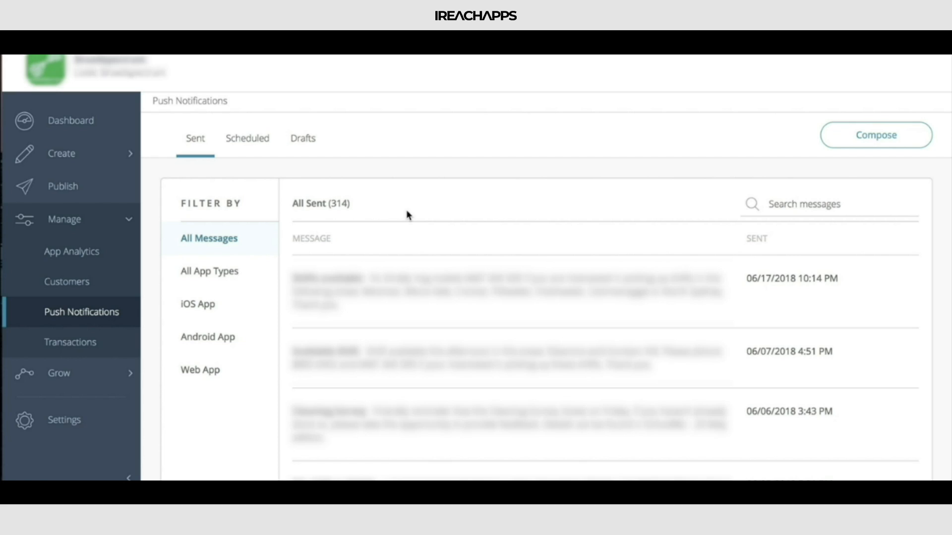
# Step: In the app's Build section, search the features for "message" and view the Announcements (Messages) feature
pyautogui.click(102, 160)
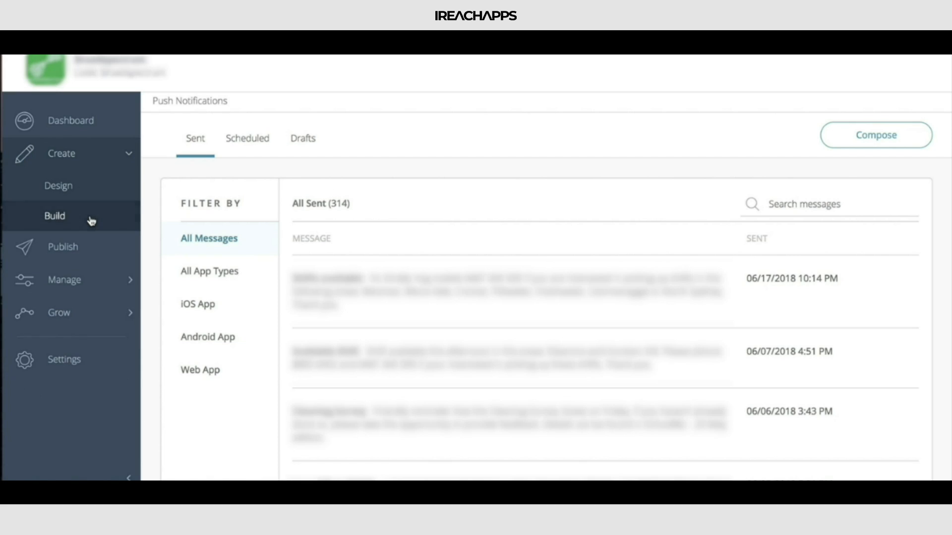
pyautogui.click(91, 221)
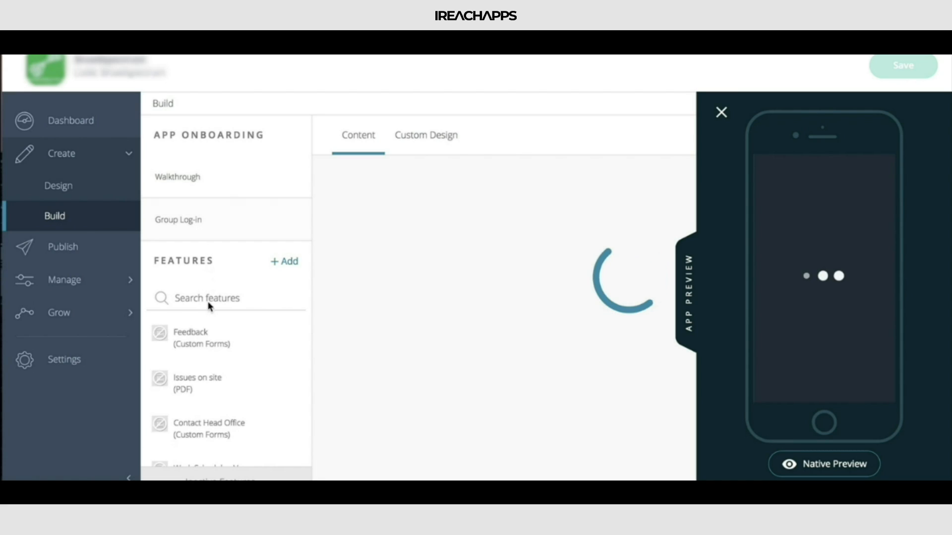
pyautogui.click(208, 290)
pyautogui.write('message')
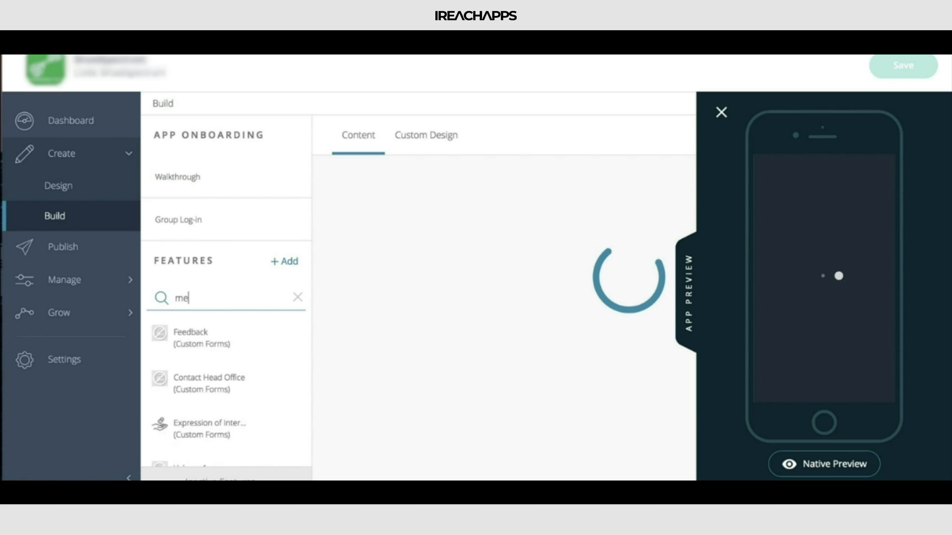
pyautogui.click(202, 338)
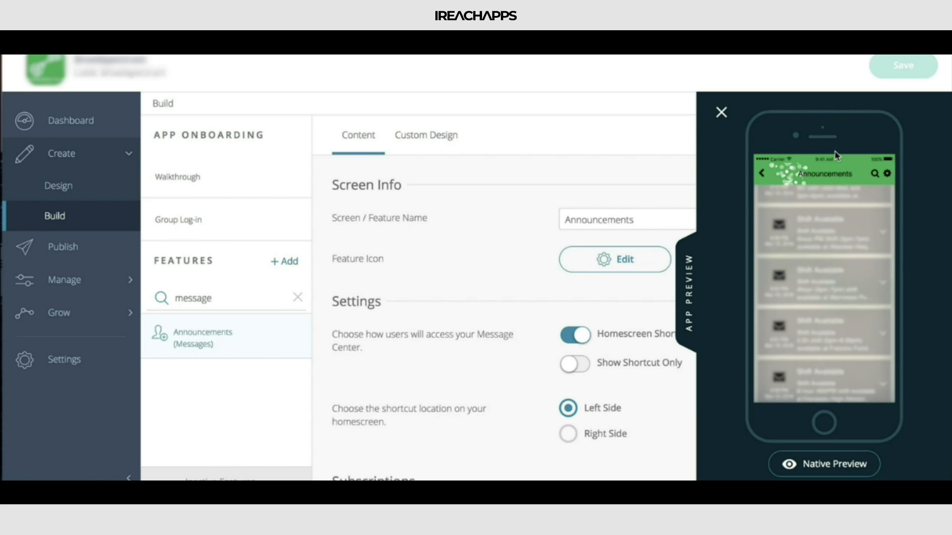
# Step: Return to the Push Notifications page
pyautogui.click(85, 287)
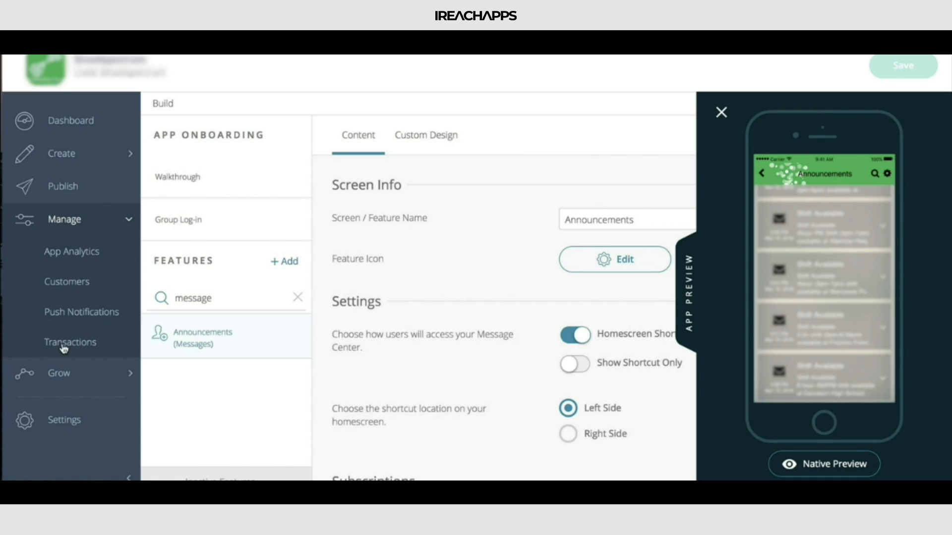
pyautogui.click(92, 312)
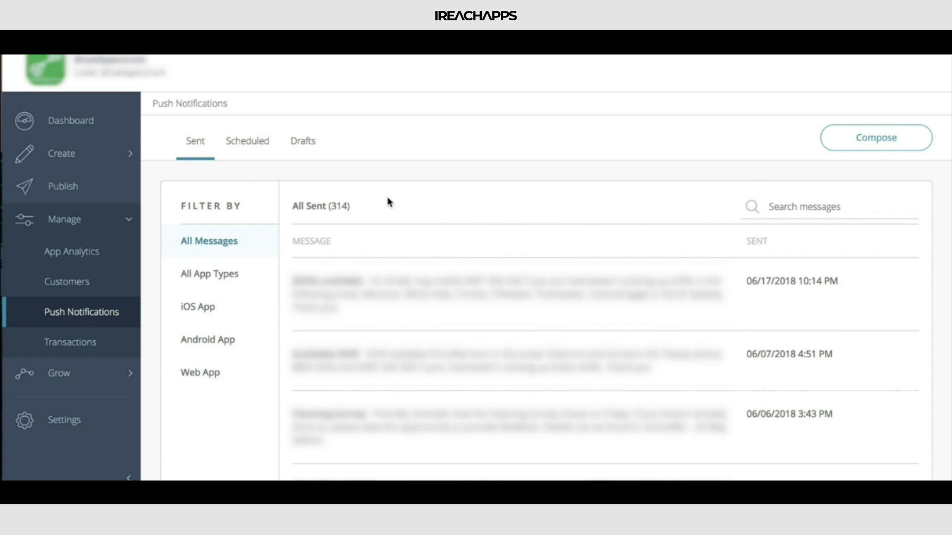
# Step: Select the two most recent sent messages and clear both selections again
pyautogui.scroll(-2, 389, 203)
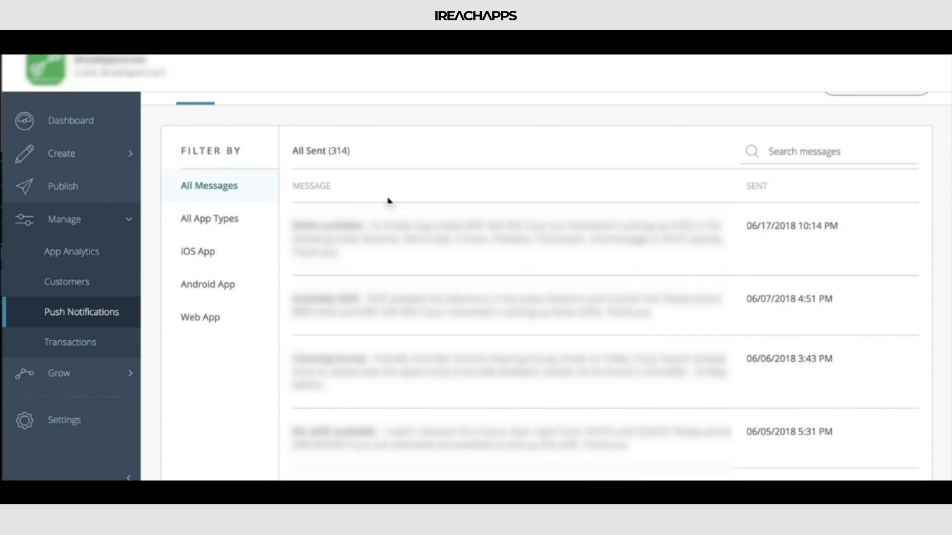
pyautogui.click(301, 226)
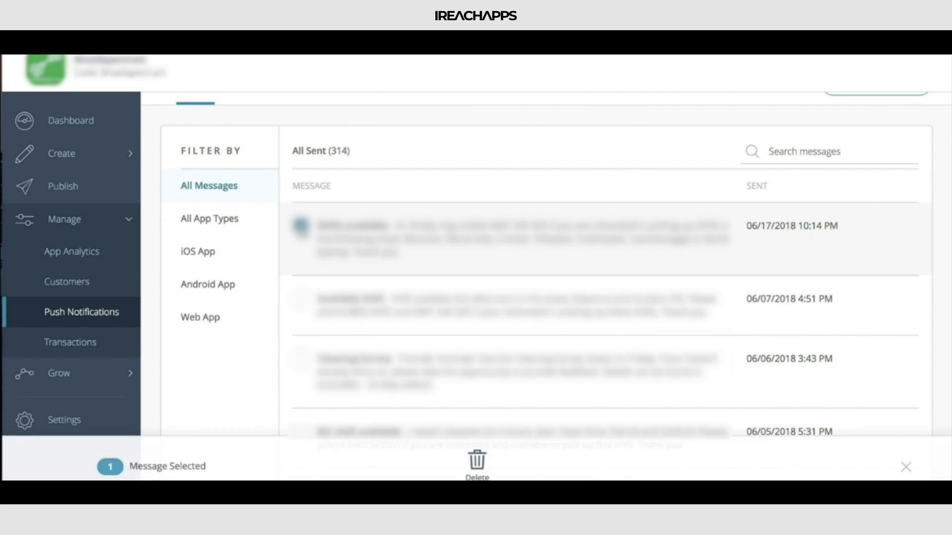
pyautogui.click(300, 301)
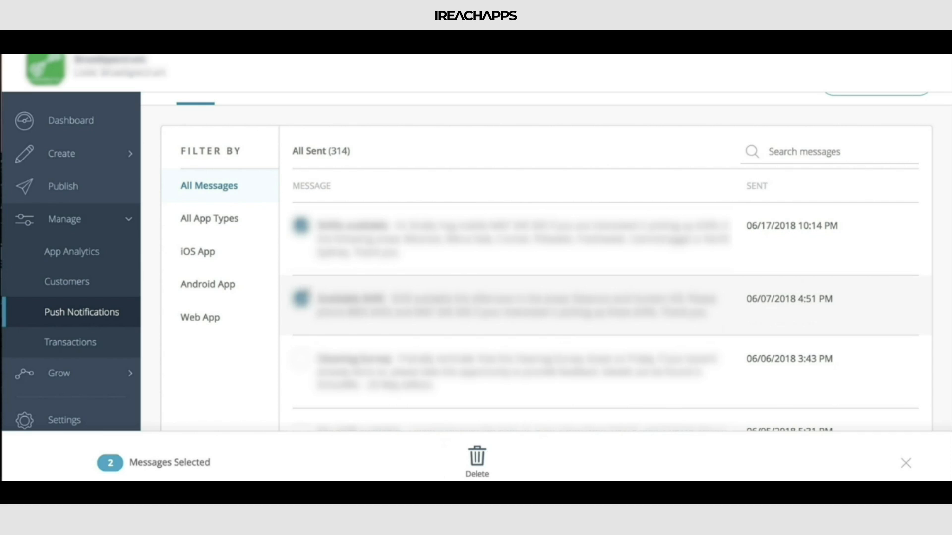
pyautogui.click(304, 305)
pyautogui.click(300, 226)
pyautogui.scroll(2, 303, 231)
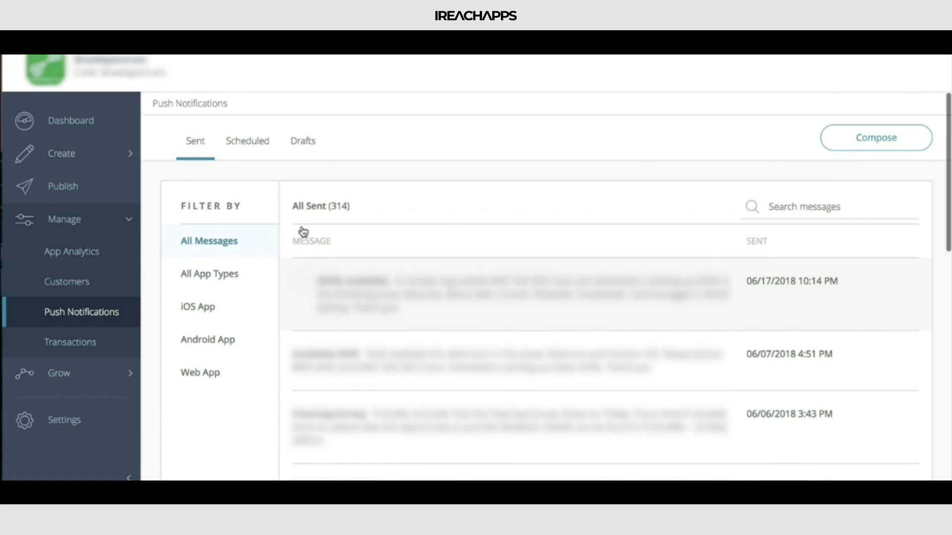
# Step: View the scheduled messages and the drafts, and return to the sent messages
pyautogui.click(242, 148)
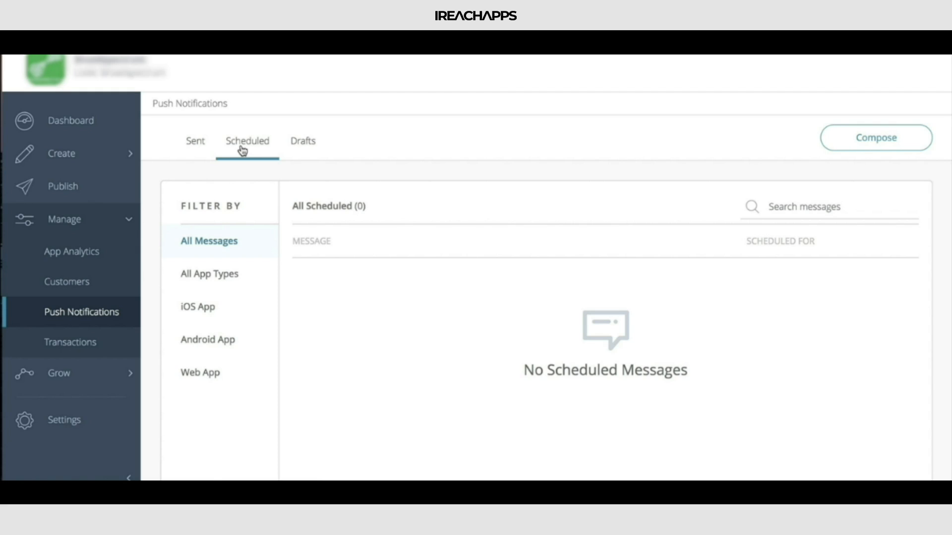
pyautogui.click(310, 142)
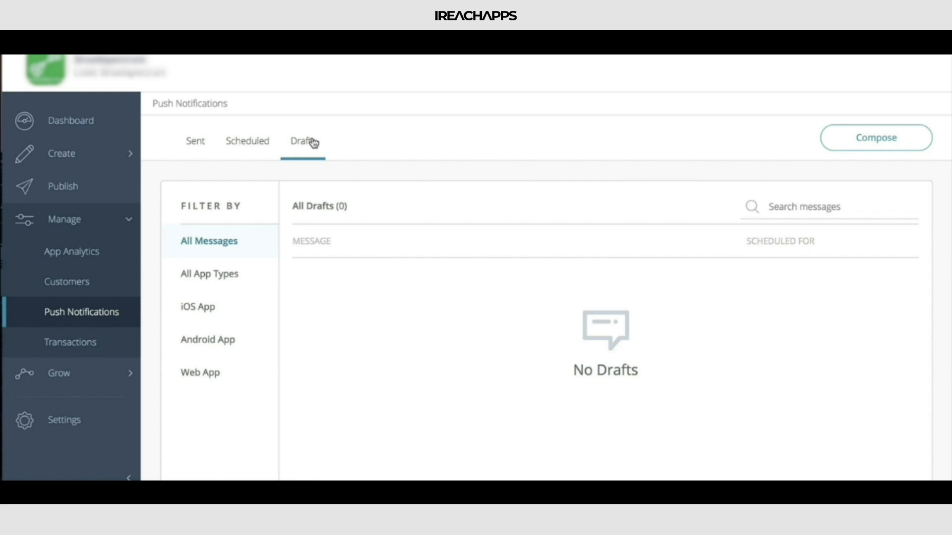
pyautogui.scroll(-2, 313, 143)
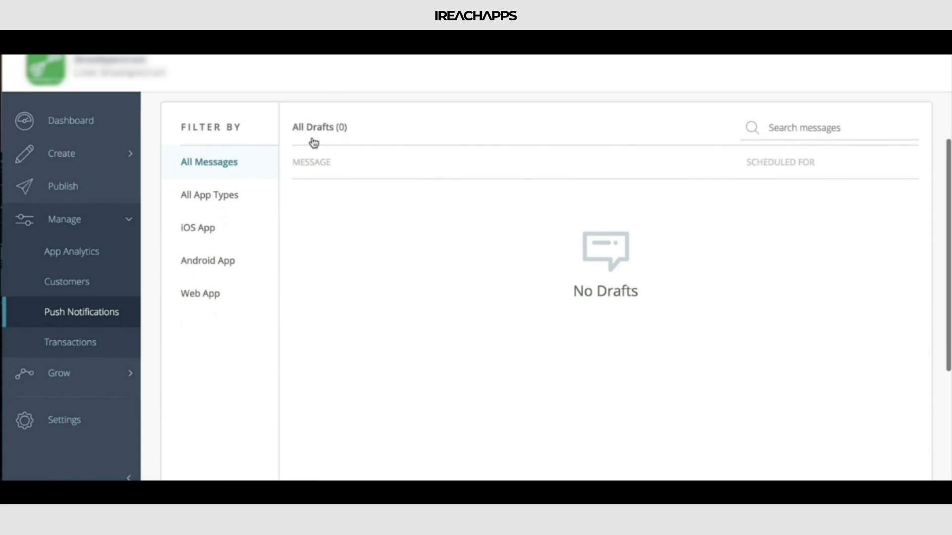
pyautogui.scroll(2, 312, 142)
pyautogui.click(196, 141)
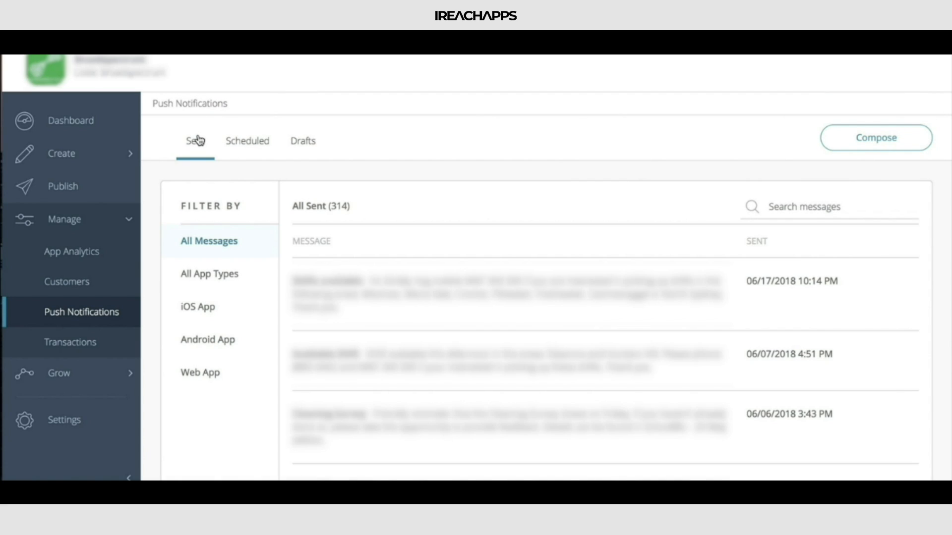
# Step: Compose a new push notification with the message title "Happy Friday!"
pyautogui.click(833, 141)
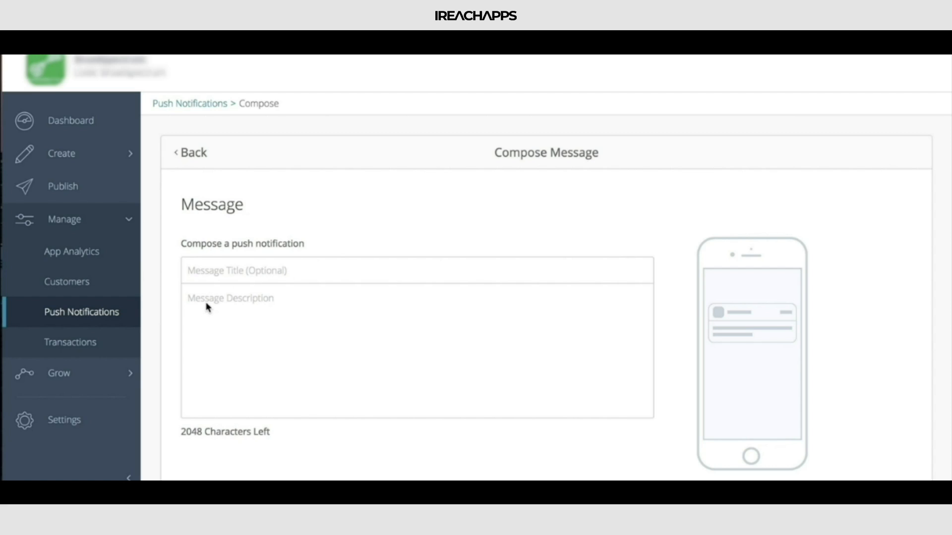
pyautogui.scroll(-6, 210, 293)
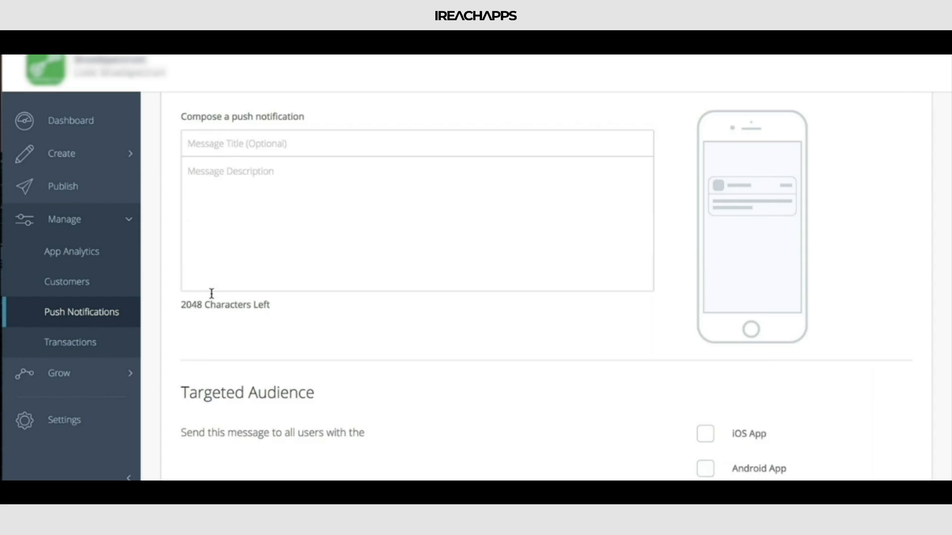
pyautogui.scroll(5, 210, 293)
pyautogui.click(210, 292)
pyautogui.click(223, 232)
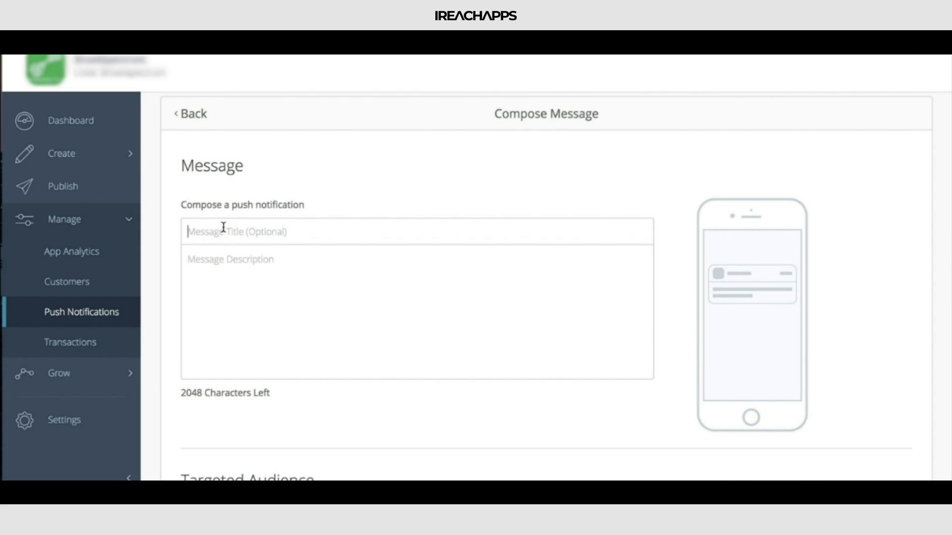
pyautogui.write('Happy')
pyautogui.write(' :)')
pyautogui.press('BackSpace')
pyautogui.press('BackSpace')
pyautogui.write('Firday')
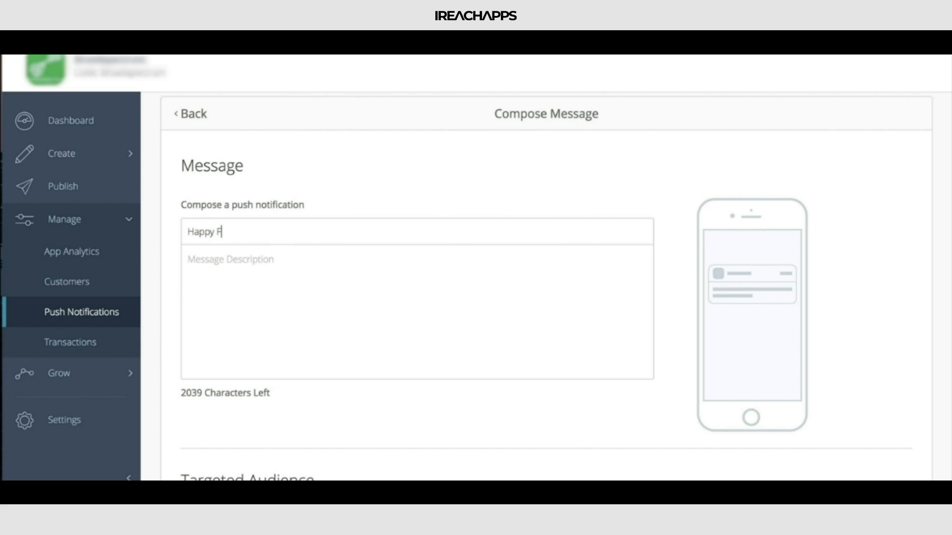
pyautogui.click(264, 261)
pyautogui.click(278, 234)
pyautogui.press('BackSpace')
pyautogui.press('BackSpace')
pyautogui.press('BackSpace')
pyautogui.press('BackSpace')
pyautogui.press('BackSpace')
pyautogui.write('riday!')
# Step: Enter "Happy Hour deals all day long!" as the message description
pyautogui.click(292, 266)
pyautogui.write('HAppy Hour deals all day ')
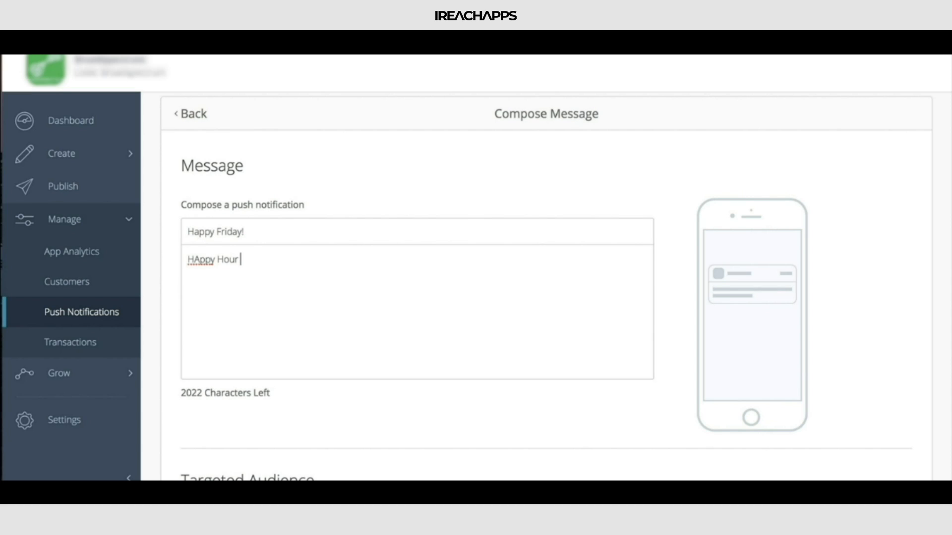
pyautogui.write('long!')
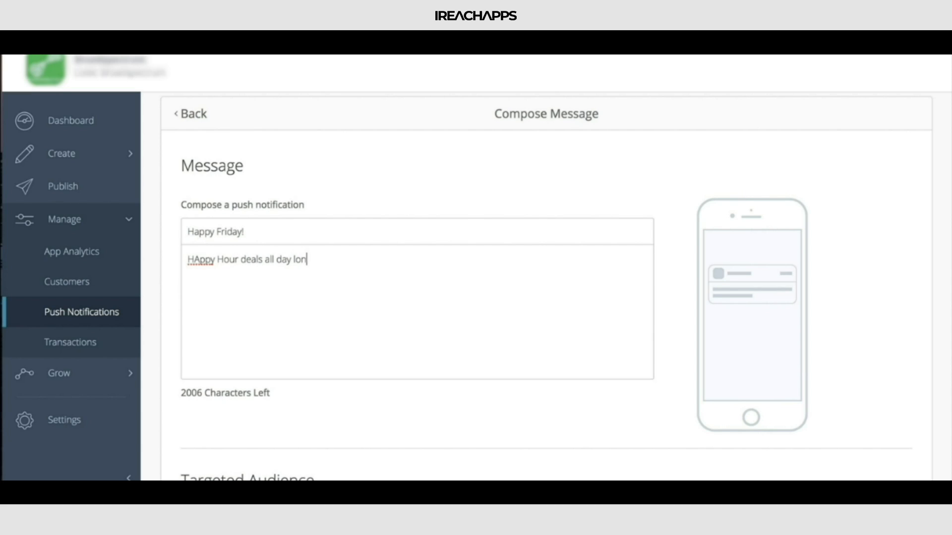
pyautogui.click(198, 259)
pyautogui.press('BackSpace')
pyautogui.write('a')
pyautogui.press('BackSpace')
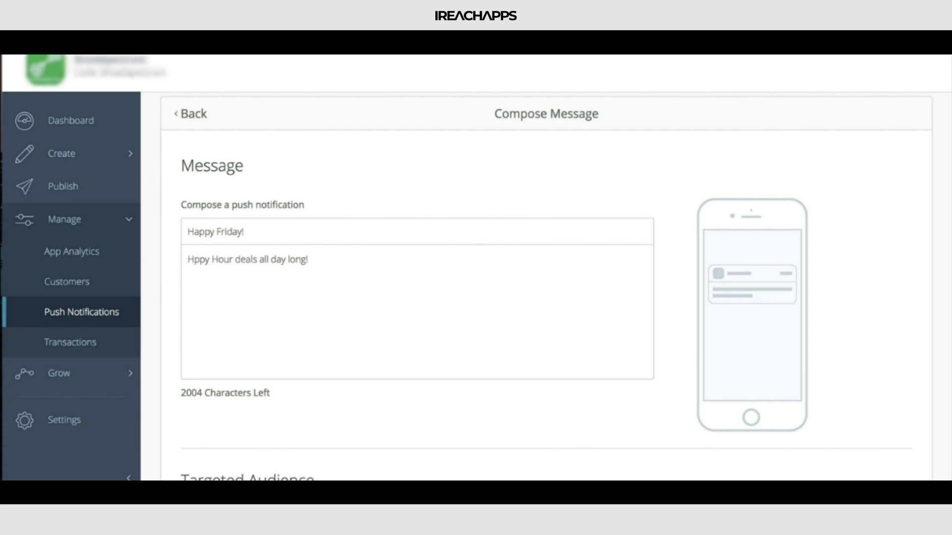
pyautogui.write('a')
# Step: Tick iOS App, Android App and Web App as the targeted audience, and untick all three again
pyautogui.scroll(-2, 617, 192)
pyautogui.scroll(-3, 617, 192)
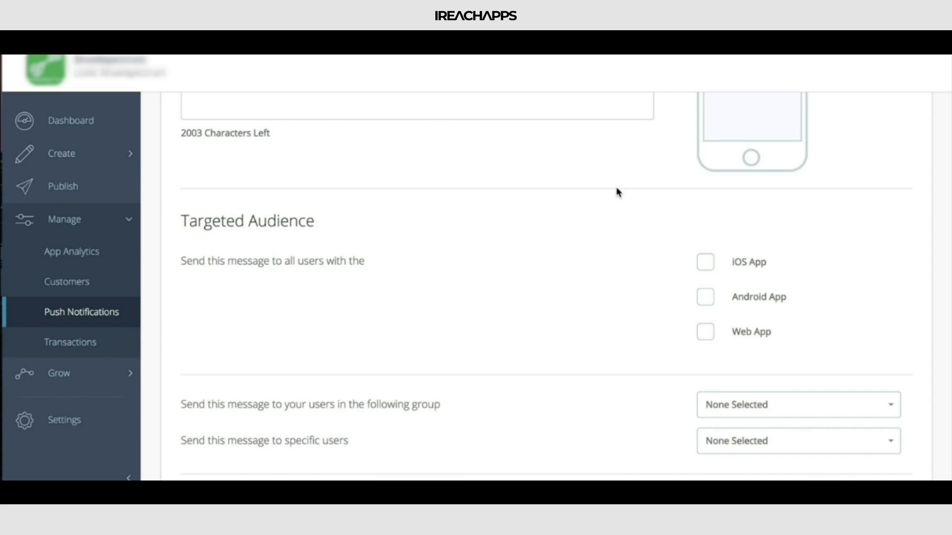
pyautogui.click(707, 268)
pyautogui.click(709, 306)
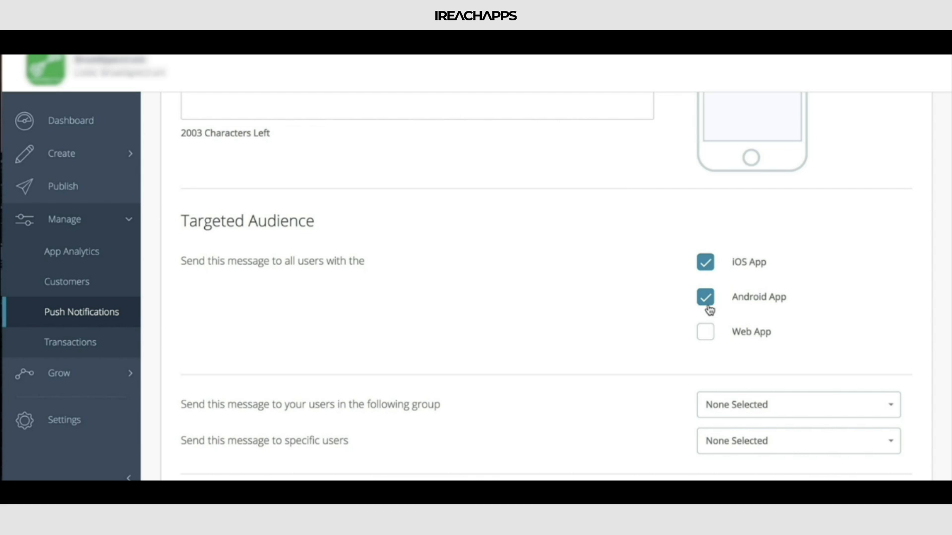
pyautogui.click(708, 336)
pyautogui.click(708, 267)
pyautogui.click(706, 300)
pyautogui.click(706, 333)
# Step: Examine which user groups the message can be sent to, without choosing one
pyautogui.scroll(-2, 643, 310)
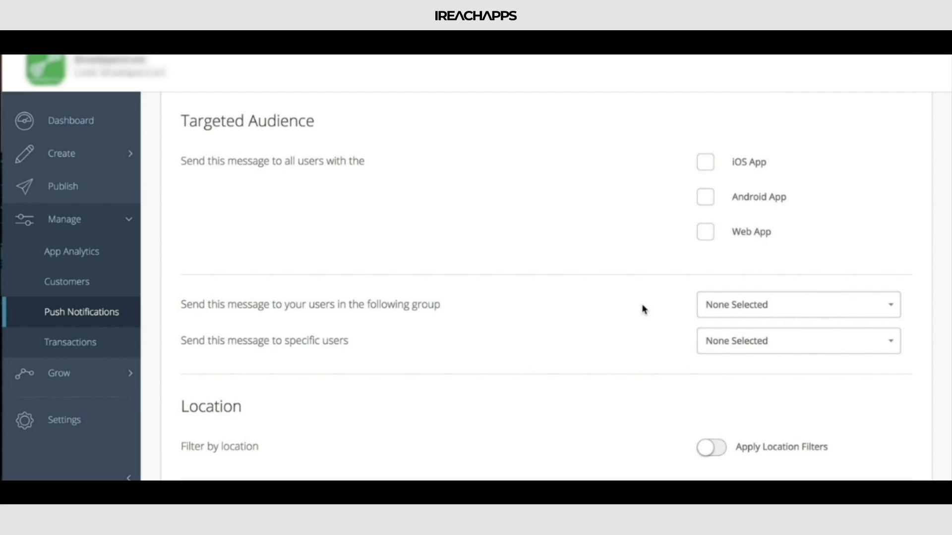
pyautogui.scroll(-2, 642, 310)
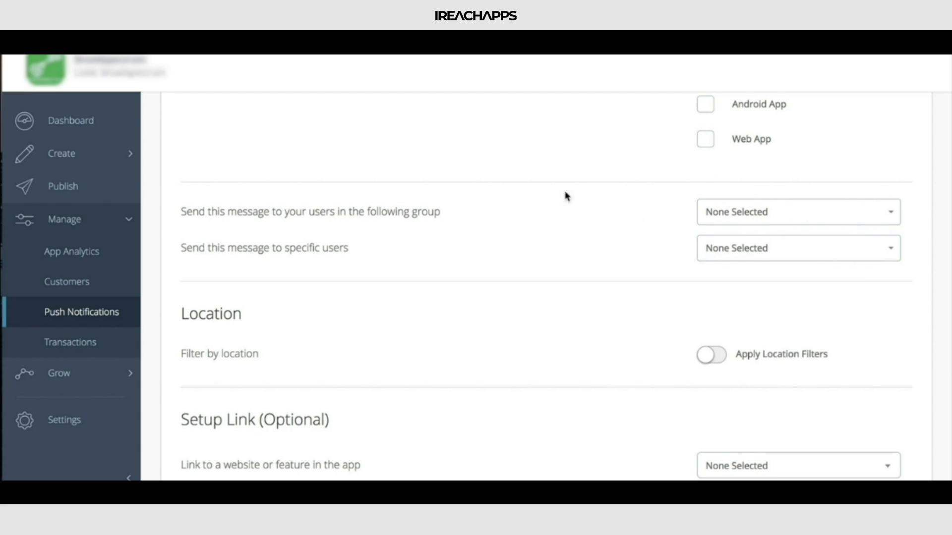
pyautogui.click(787, 217)
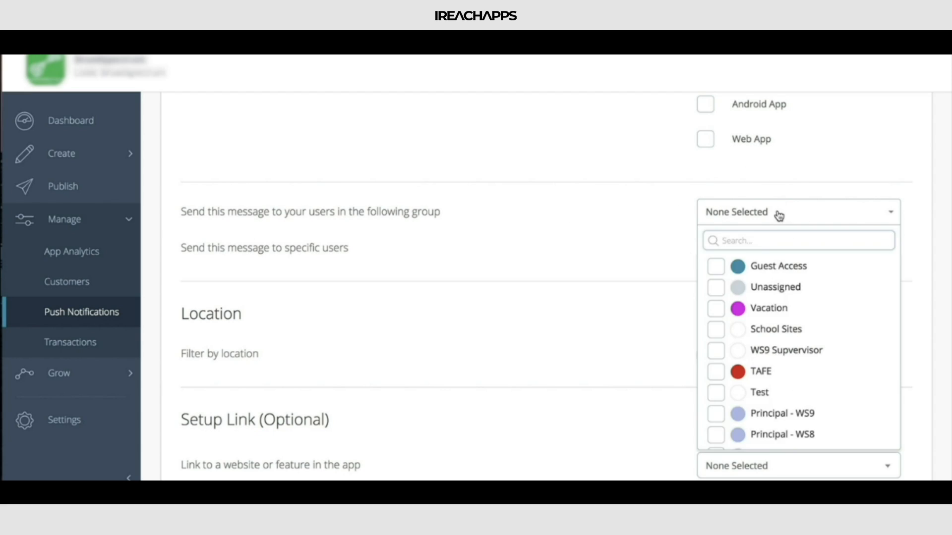
pyautogui.click(525, 218)
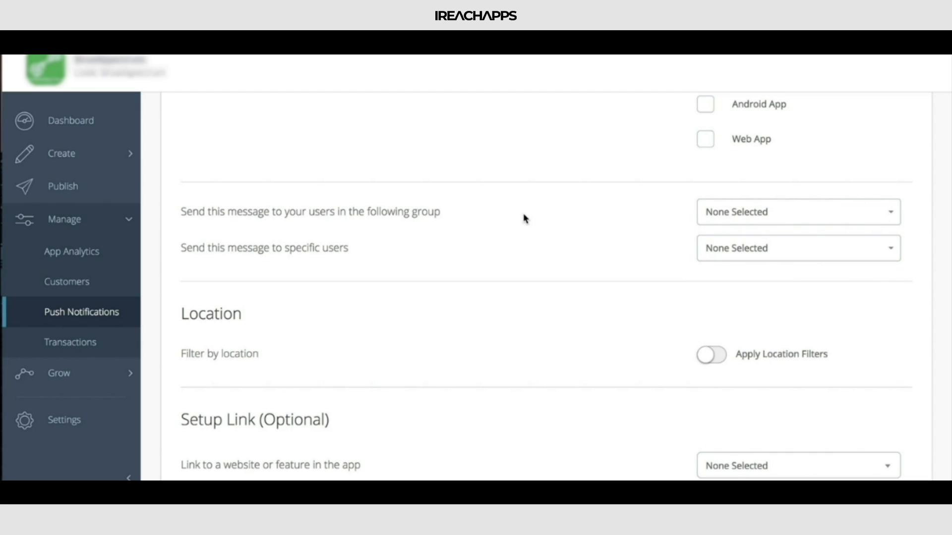
pyautogui.moveTo(431, 214); pyautogui.dragTo(287, 211)
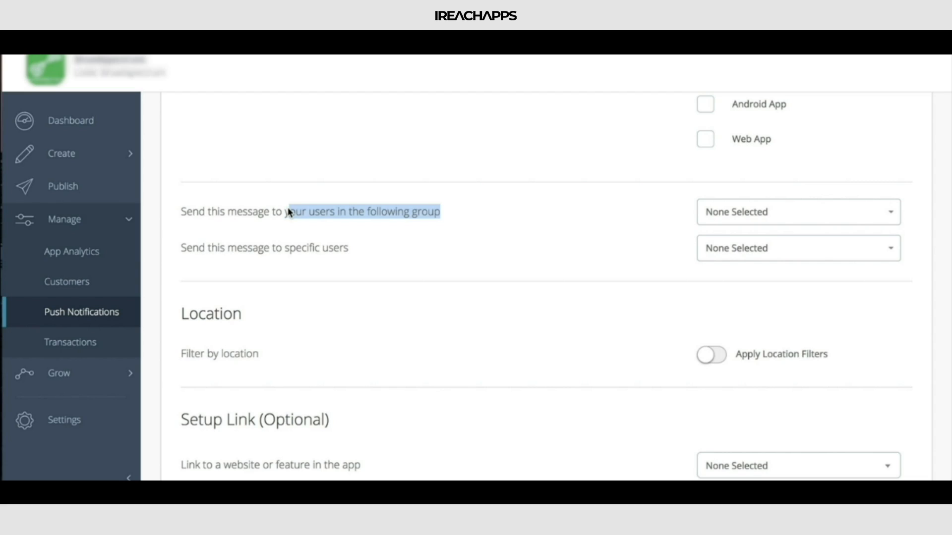
# Step: Target the message to the Vacation user group and check the list of specific users it can be sent to
pyautogui.click(347, 211)
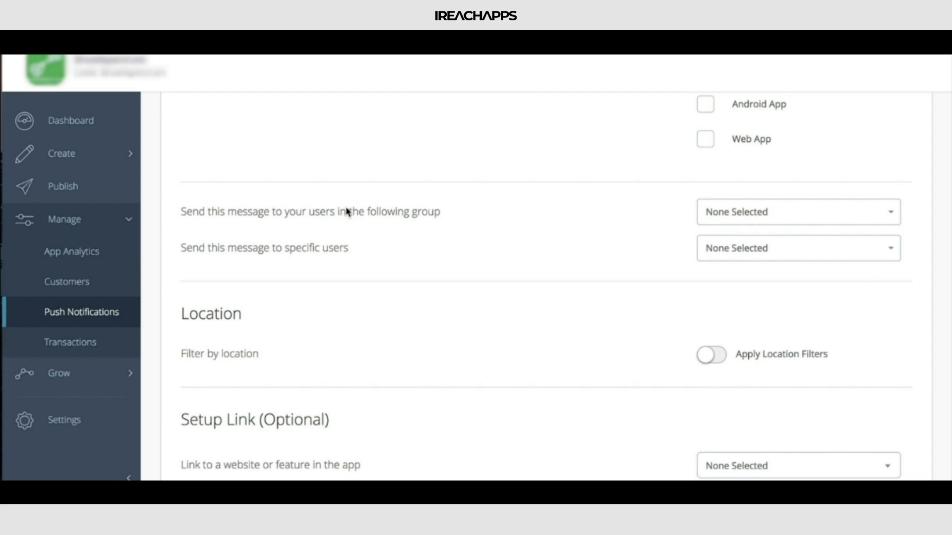
pyautogui.click(761, 220)
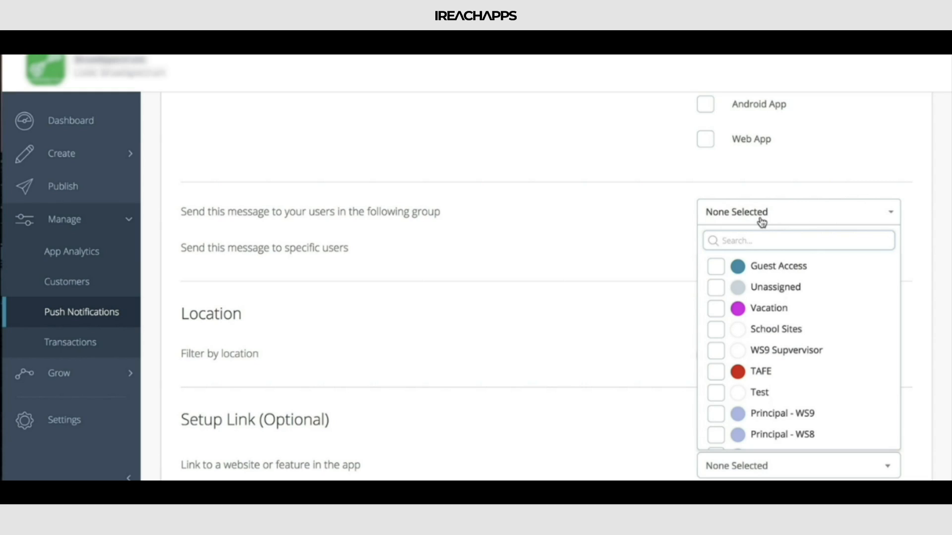
pyautogui.click(716, 313)
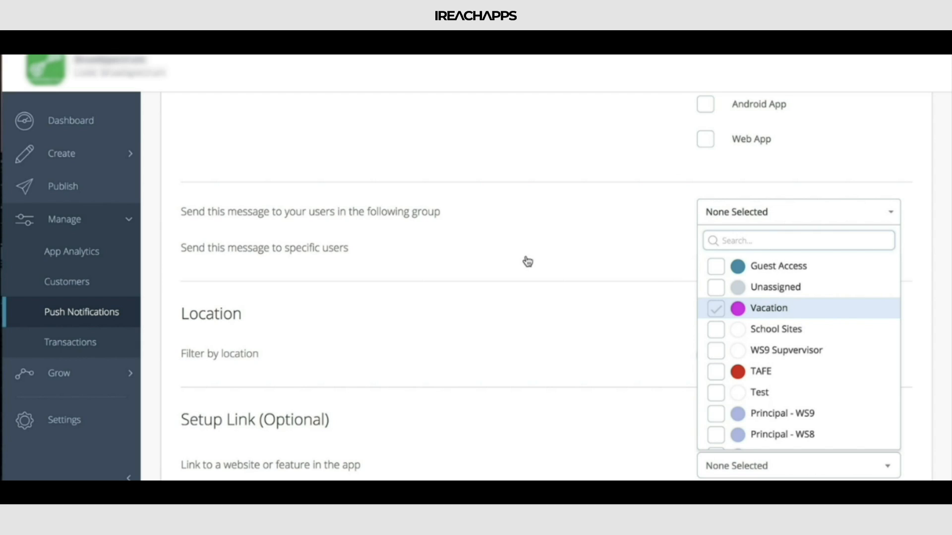
pyautogui.click(545, 299)
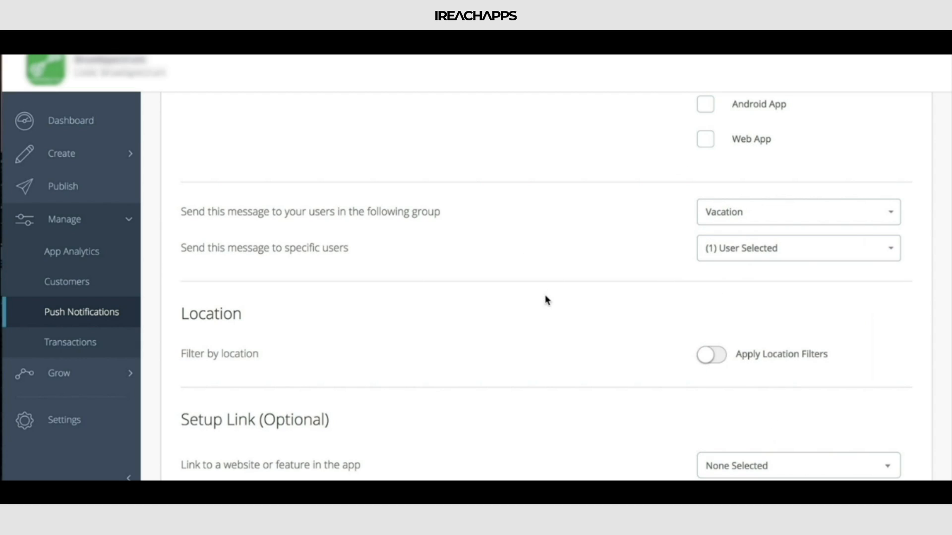
pyautogui.click(738, 252)
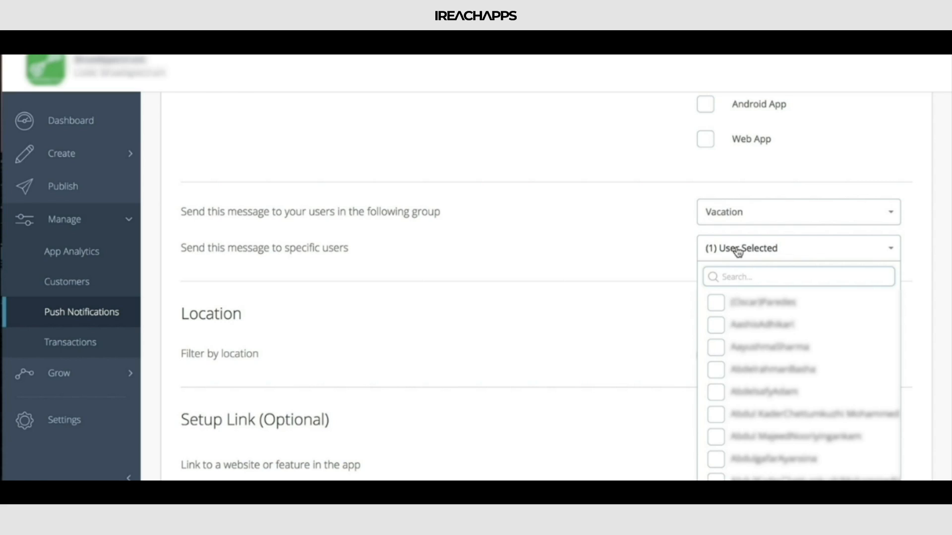
pyautogui.click(738, 252)
# Step: Turn on Apply Location Filters for the message
pyautogui.scroll(-3, 551, 268)
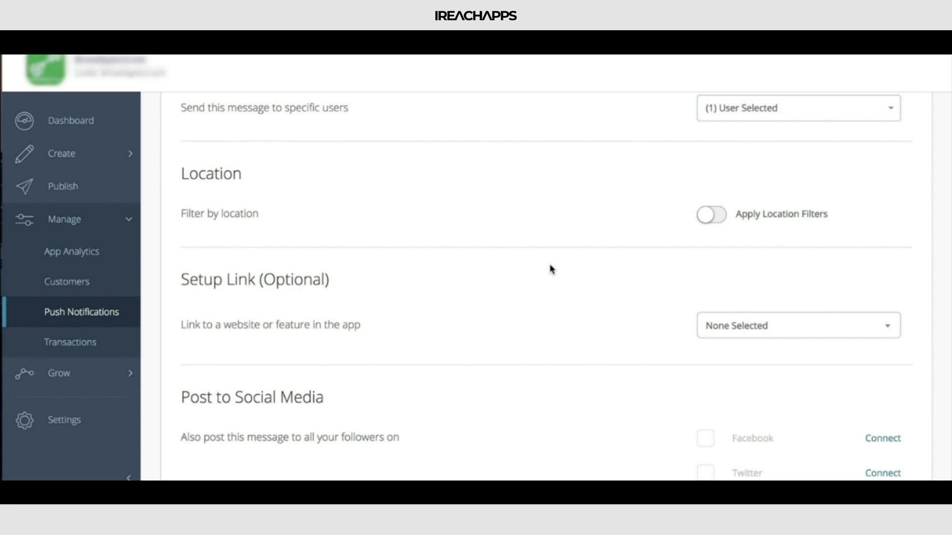
pyautogui.scroll(-1, 516, 260)
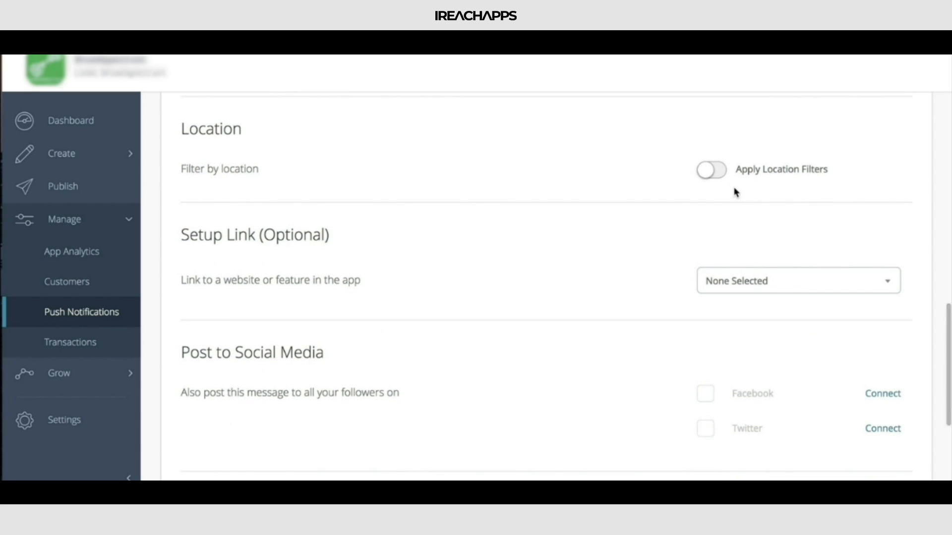
pyautogui.click(712, 170)
pyautogui.scroll(-1, 562, 174)
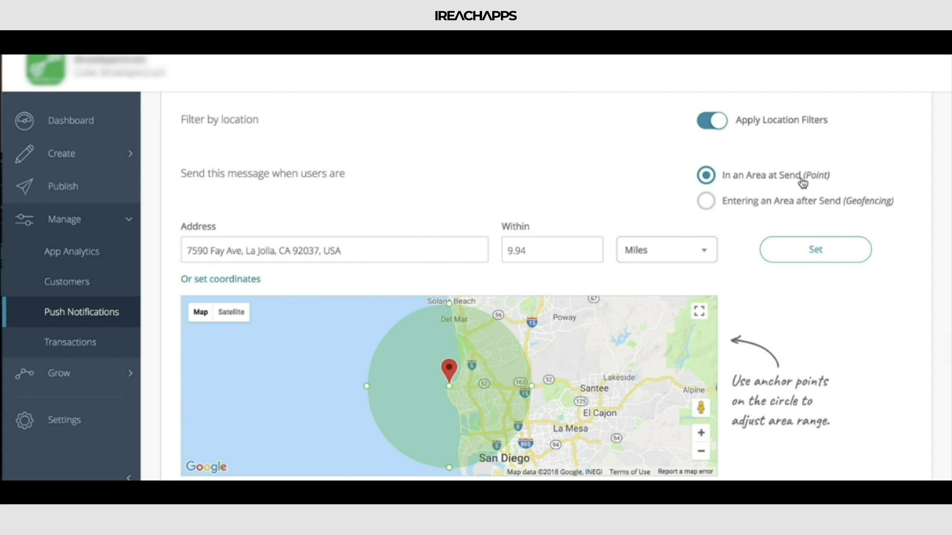
# Step: Try the Geofencing area mode, return to In an Area at Send (Point), and check the address suggestions
pyautogui.click(812, 208)
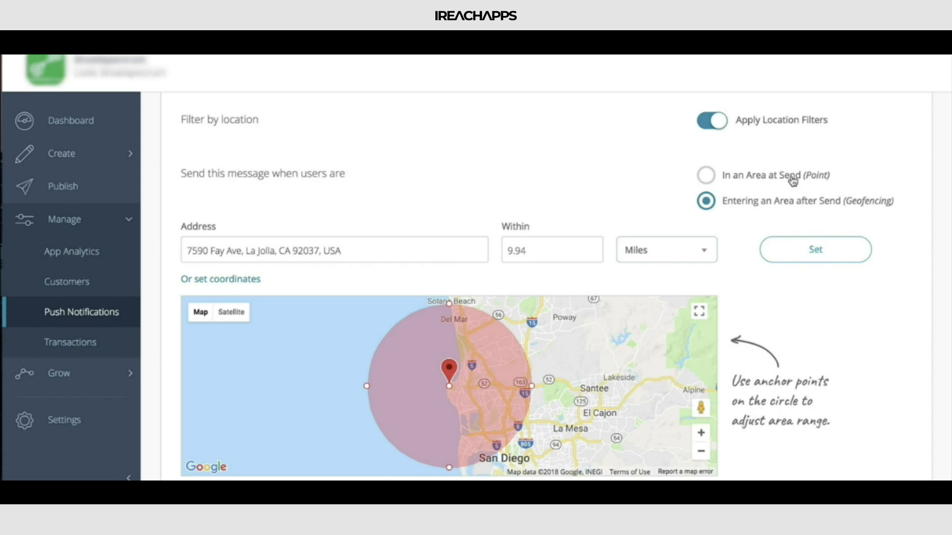
pyautogui.click(769, 180)
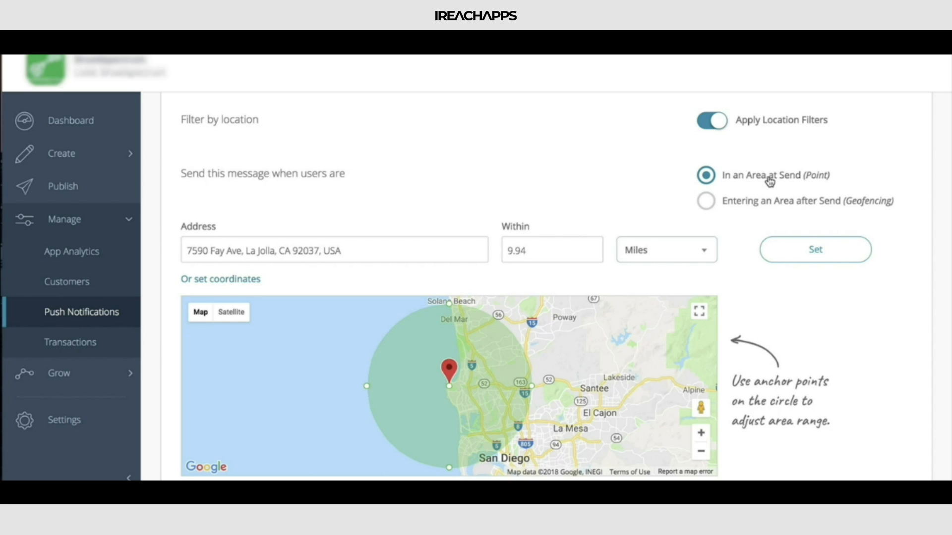
pyautogui.click(362, 244)
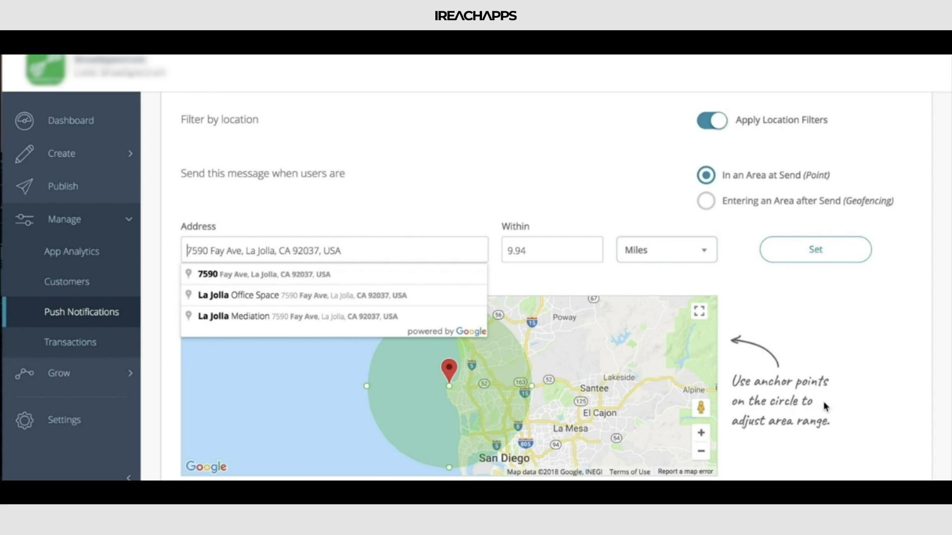
pyautogui.scroll(-4, 824, 406)
pyautogui.scroll(5, 824, 406)
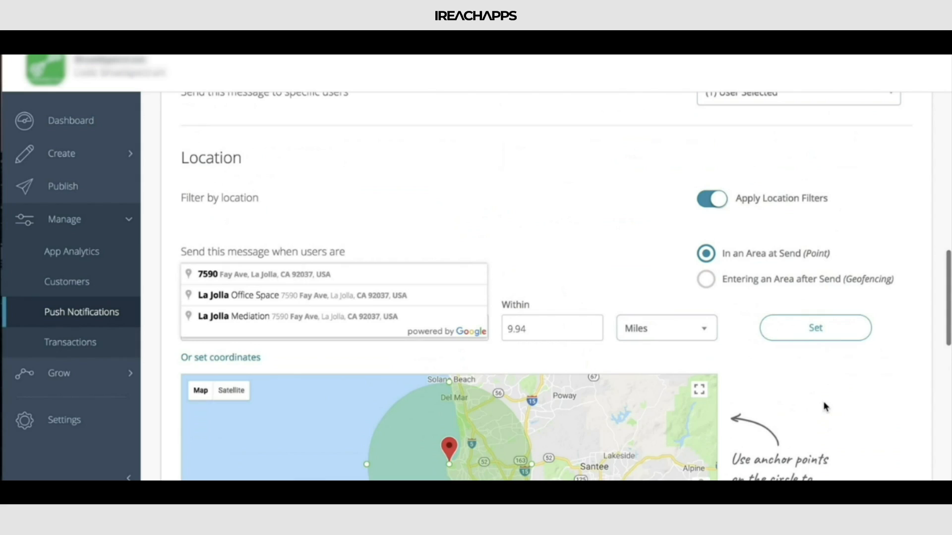
# Step: Have the message sent when users are Entering an Area after Send (Geofencing), and review the area settings
pyautogui.click(780, 282)
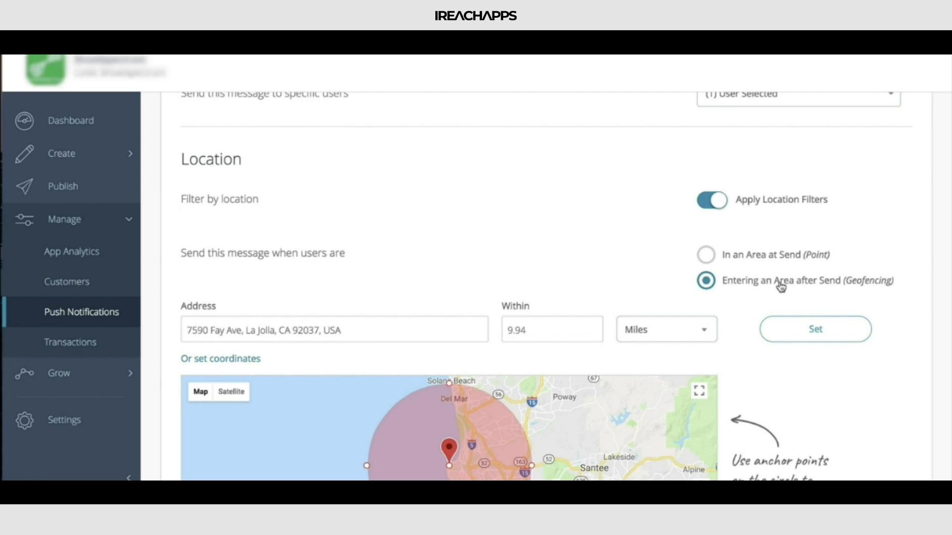
pyautogui.scroll(-2, 781, 287)
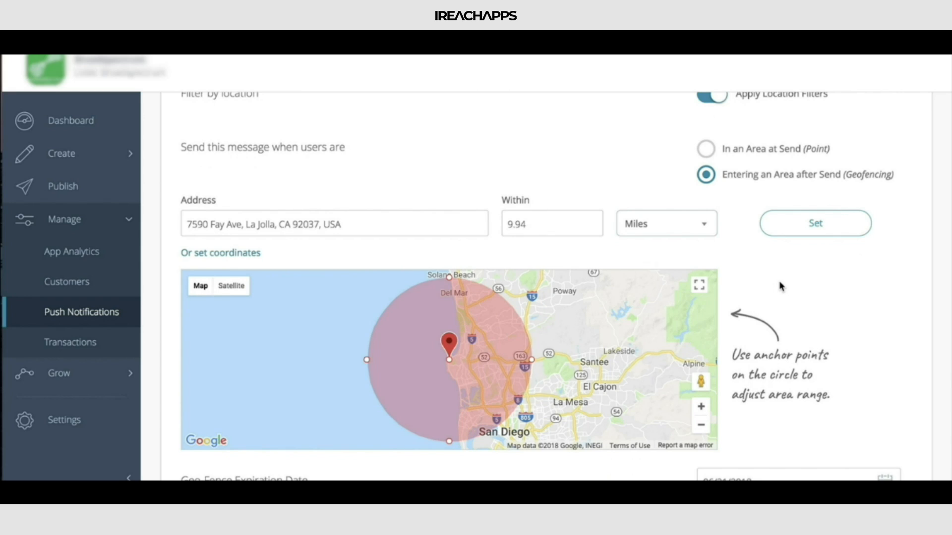
pyautogui.scroll(-2, 781, 286)
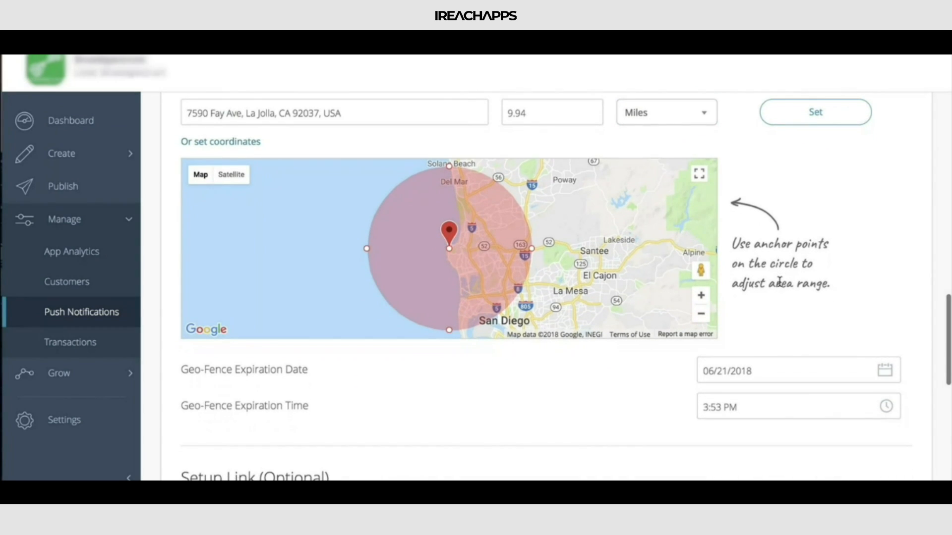
pyautogui.scroll(-1, 780, 282)
pyautogui.scroll(2, 780, 283)
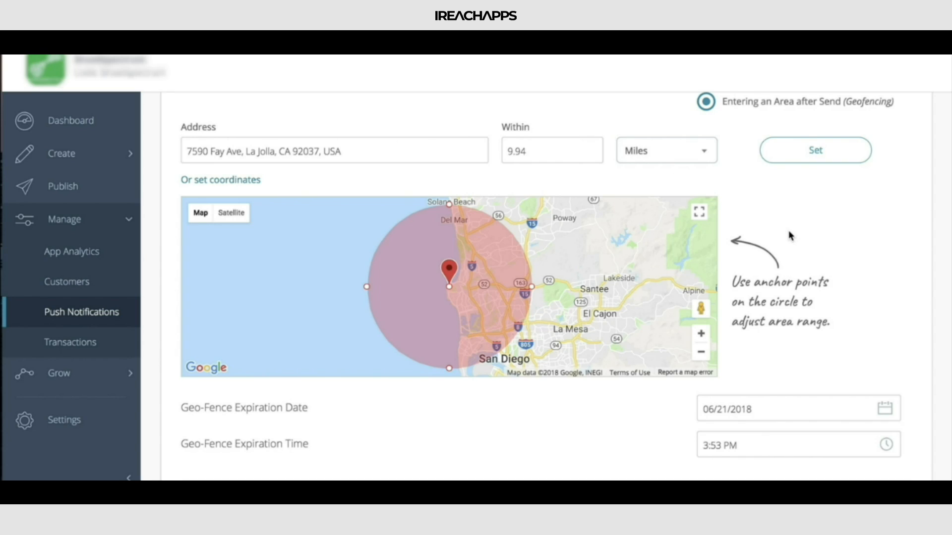
# Step: Check the date and time choices for the geo-fence expiration without changing them
pyautogui.scroll(-2, 791, 235)
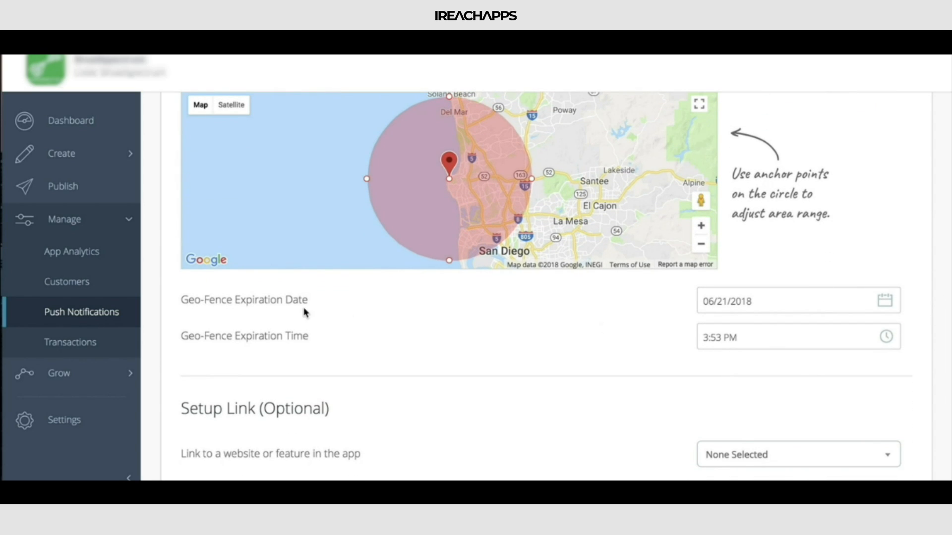
pyautogui.click(824, 304)
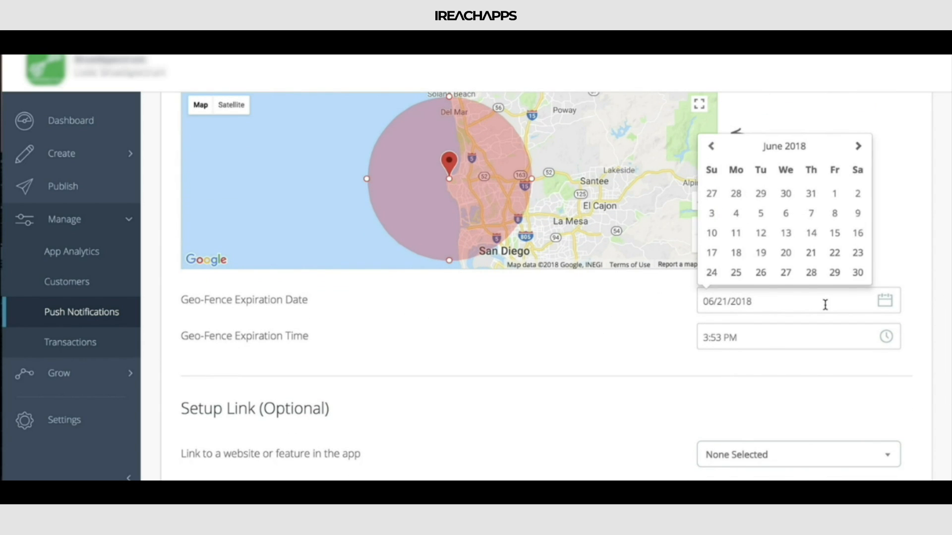
pyautogui.click(786, 342)
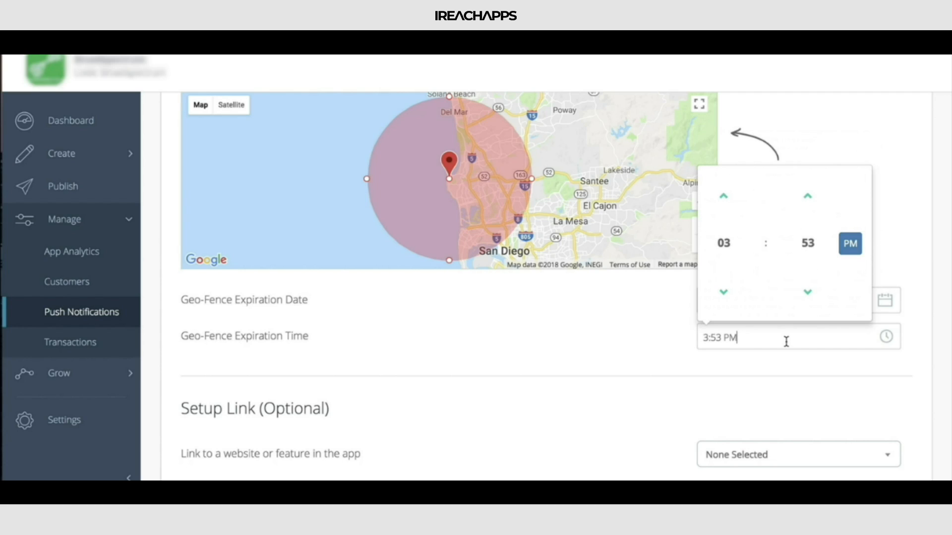
pyautogui.click(534, 335)
# Step: Try setting the message's optional link to a website URL
pyautogui.scroll(-4, 535, 335)
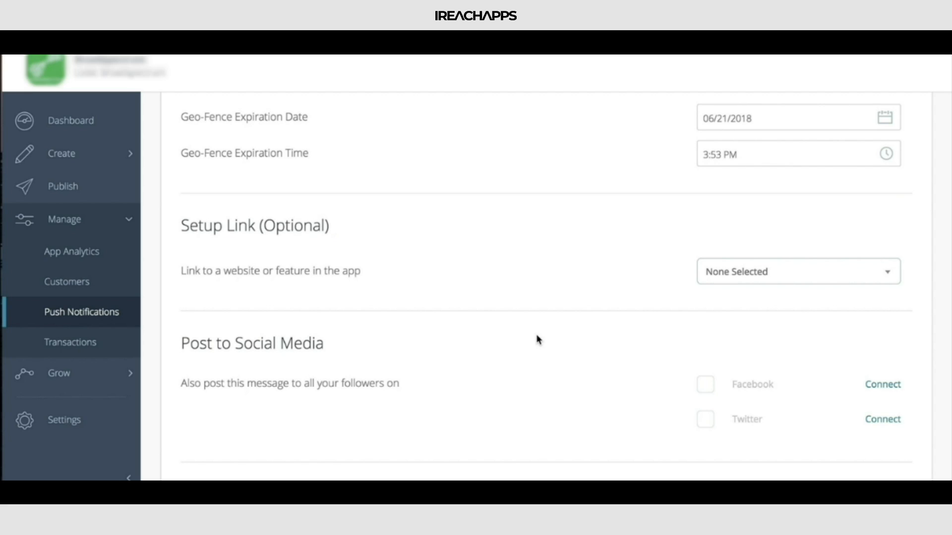
pyautogui.scroll(-1, 537, 337)
pyautogui.click(774, 242)
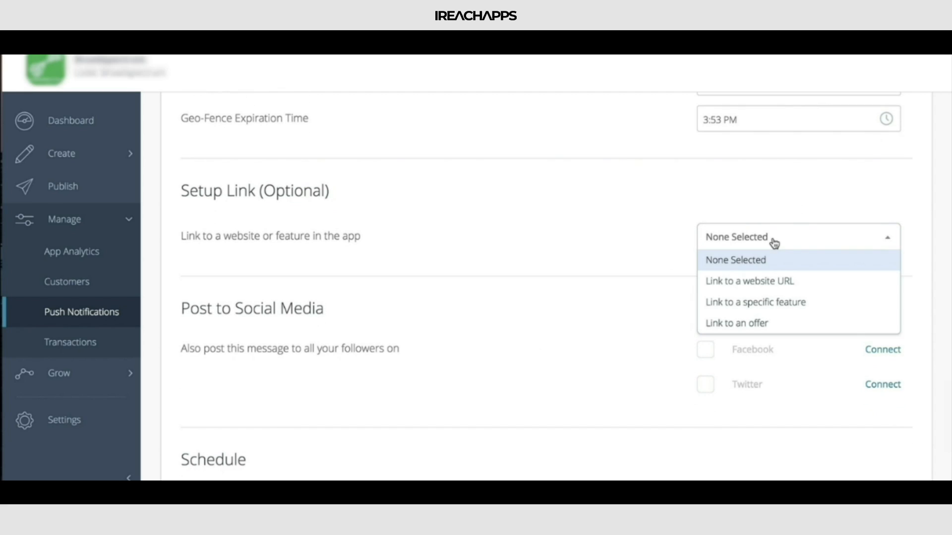
pyautogui.click(769, 280)
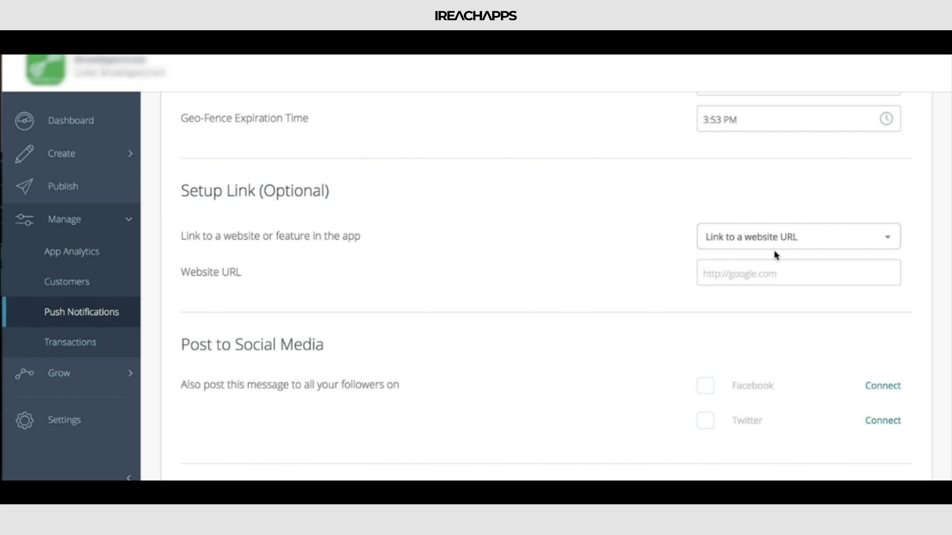
# Step: Switch the message's link to a specific feature and check which app features can be linked
pyautogui.click(775, 248)
pyautogui.click(781, 301)
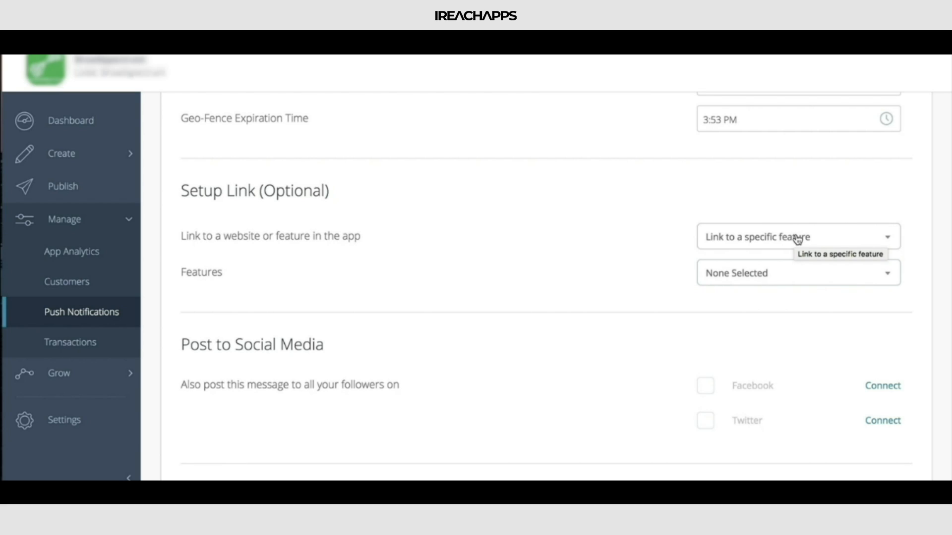
pyautogui.click(758, 280)
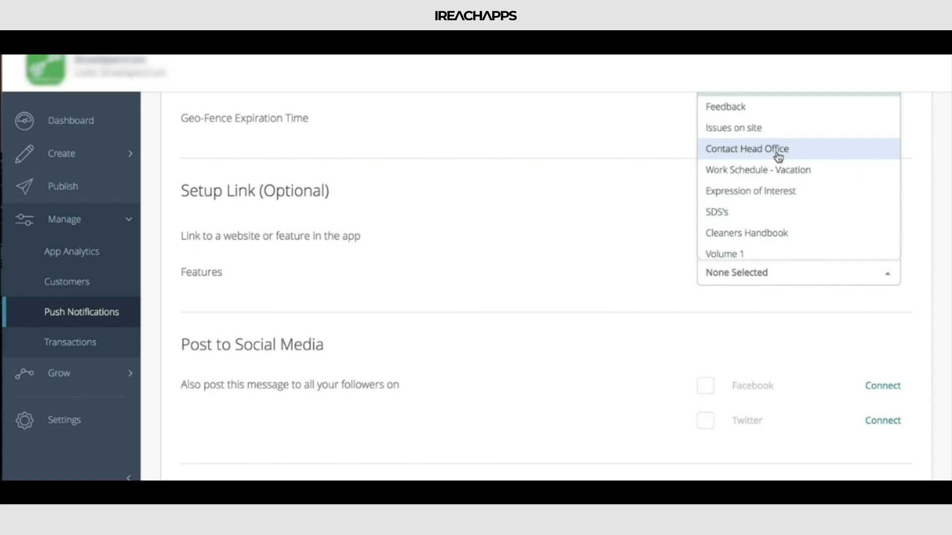
pyautogui.click(513, 296)
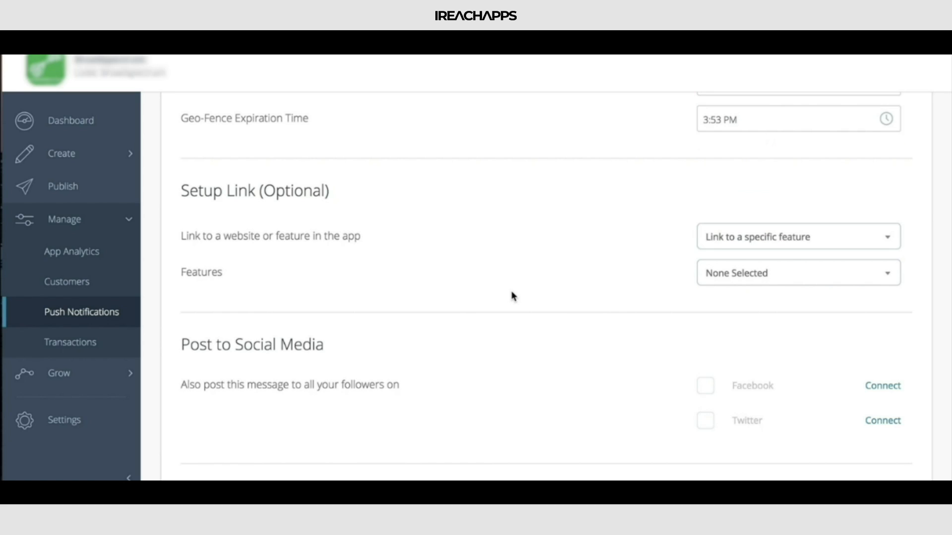
# Step: Try linking the message to an offer, reviewing its design and content fields, and reset the link to None Selected
pyautogui.click(735, 238)
pyautogui.click(762, 326)
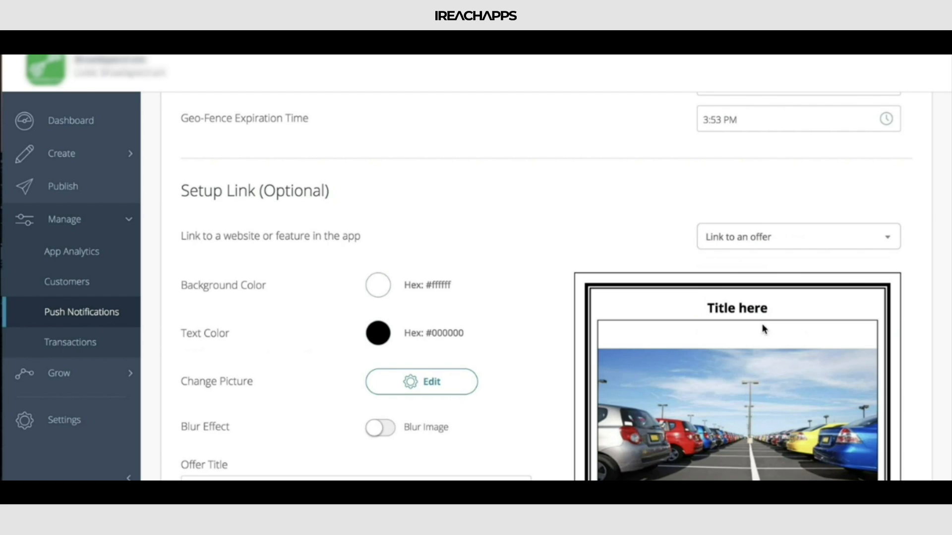
pyautogui.scroll(-2, 565, 192)
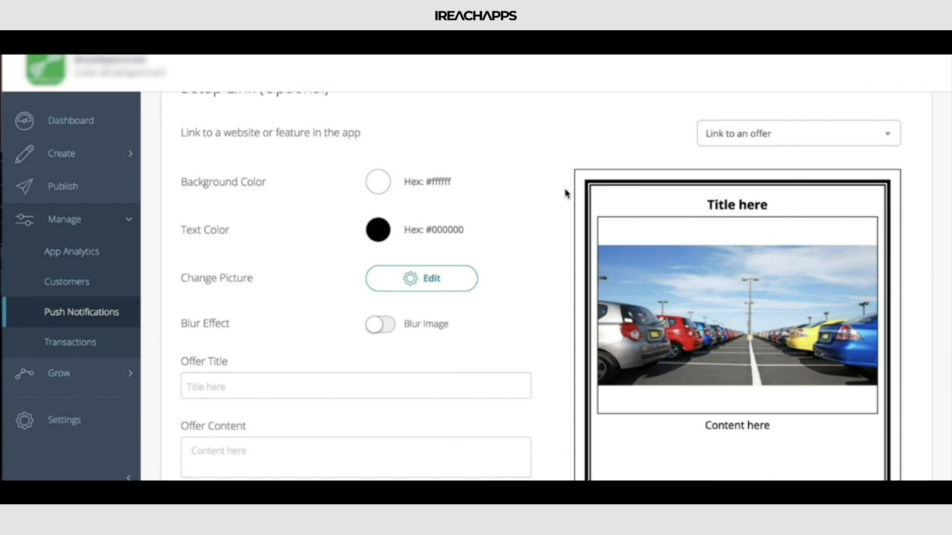
pyautogui.scroll(-2, 707, 195)
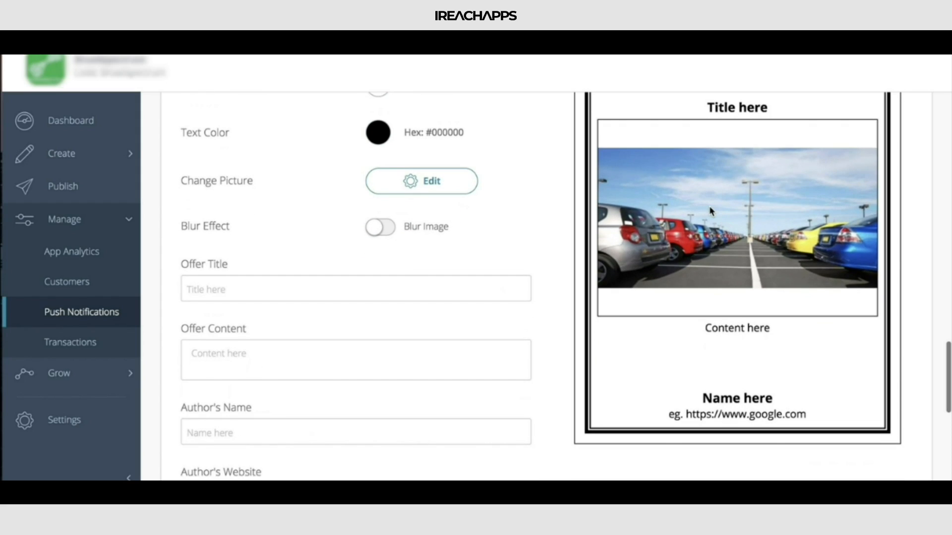
pyautogui.scroll(2, 710, 211)
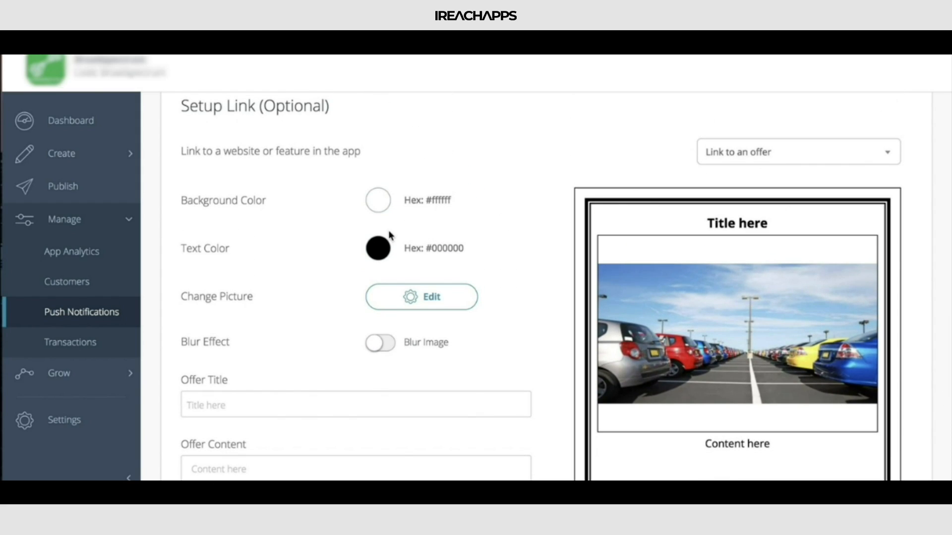
pyautogui.scroll(-2, 388, 231)
pyautogui.scroll(-1, 388, 233)
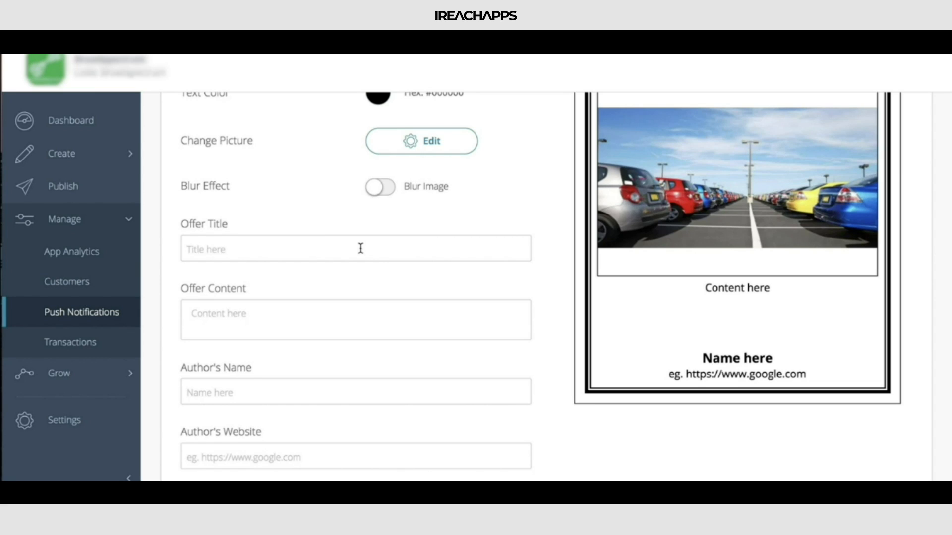
pyautogui.scroll(-3, 361, 247)
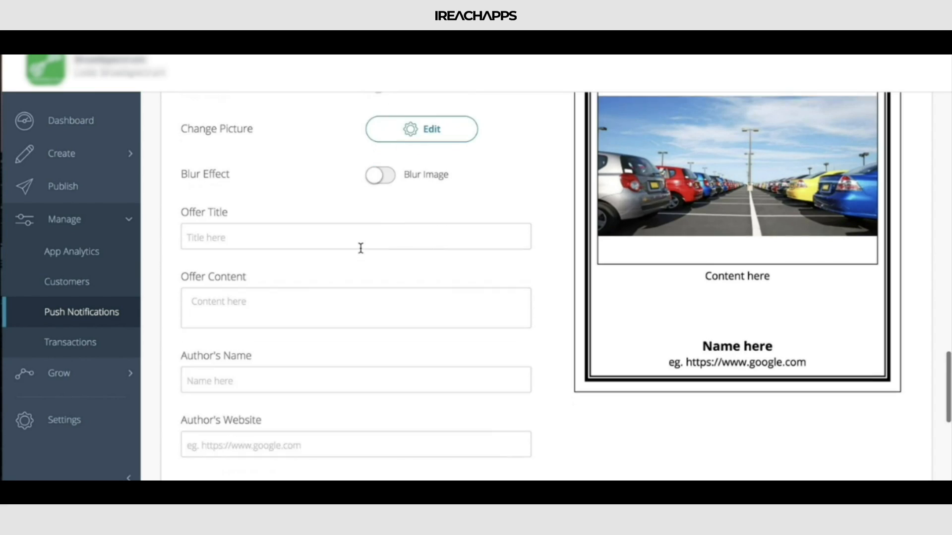
pyautogui.scroll(9, 360, 251)
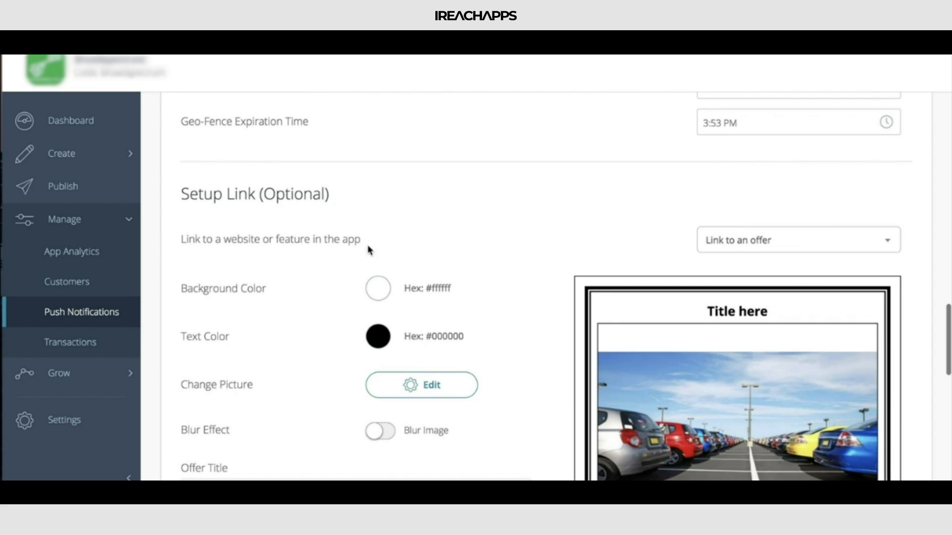
pyautogui.click(733, 247)
pyautogui.click(735, 263)
# Step: Switch the message's sending option from Send Right Now to Schedule Message
pyautogui.scroll(-3, 498, 239)
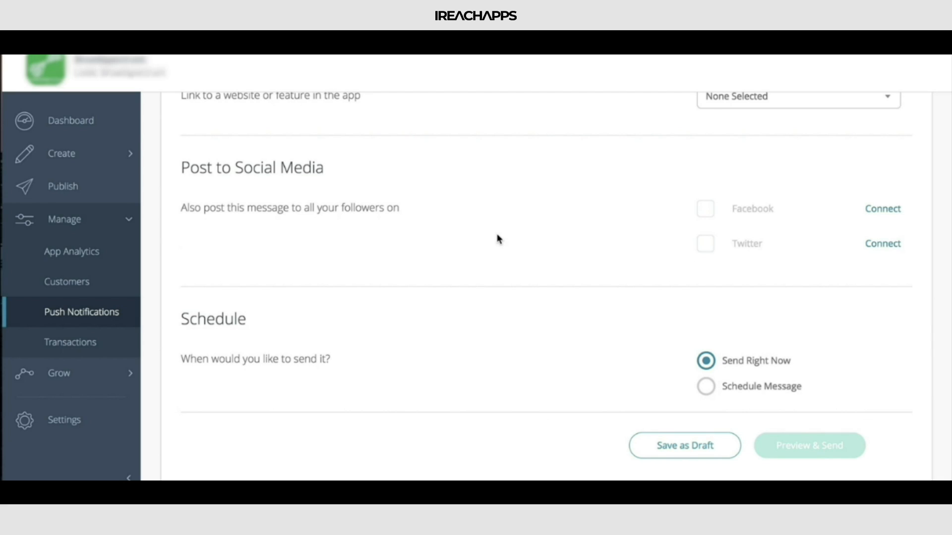
pyautogui.scroll(-1, 498, 239)
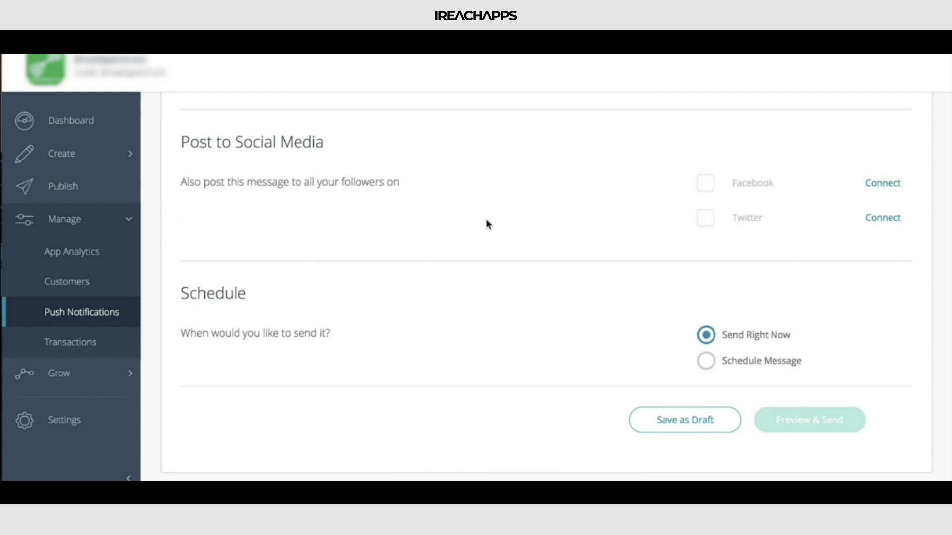
pyautogui.click(706, 361)
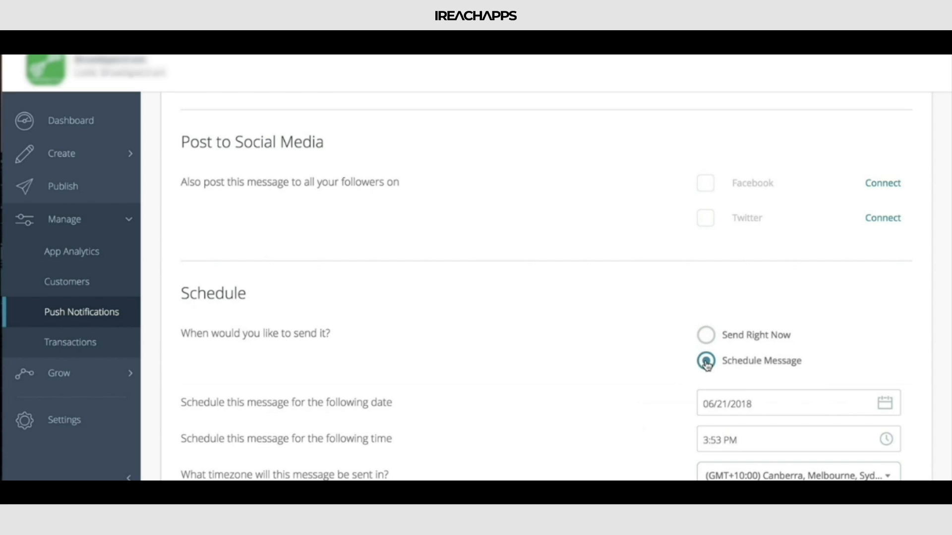
# Step: Review the message's scheduled date, time and timezone fields
pyautogui.scroll(-3, 614, 258)
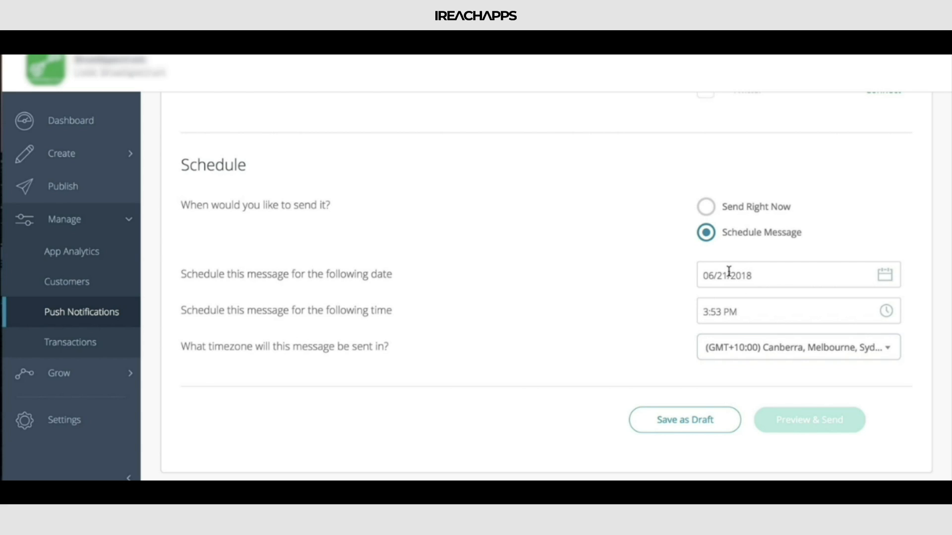
pyautogui.scroll(20, 729, 272)
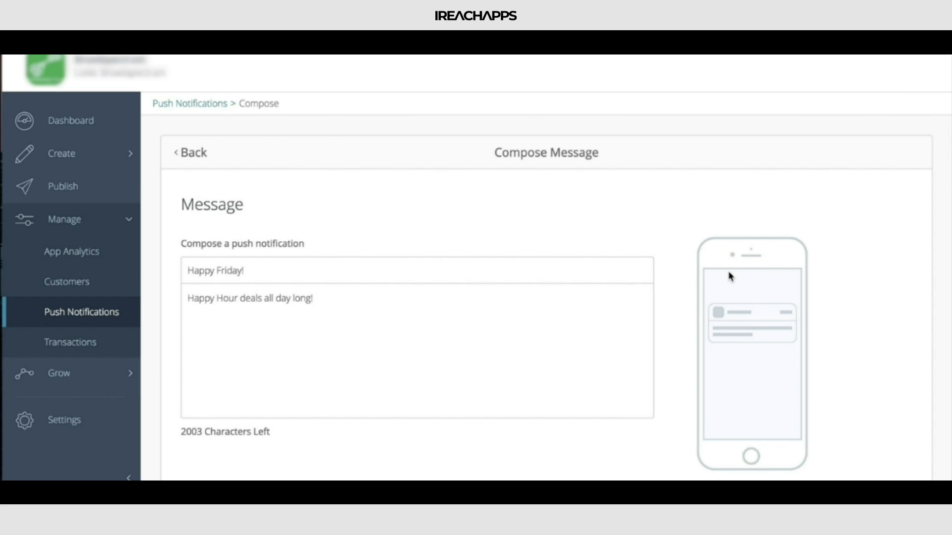
# Step: Open the first customer's detail page from the customer list and review its overview, social and engagement data
pyautogui.click(89, 287)
pyautogui.click(590, 118)
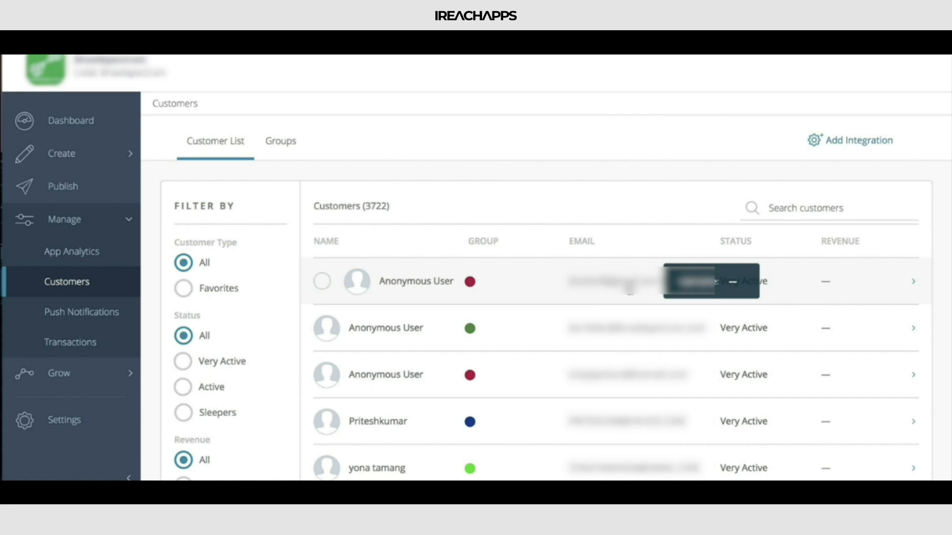
pyautogui.click(628, 284)
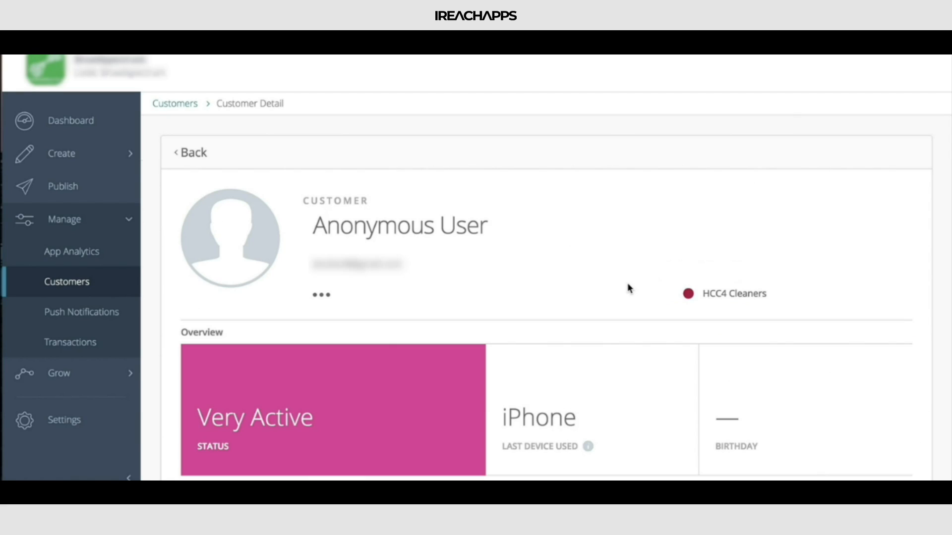
pyautogui.scroll(-8, 627, 284)
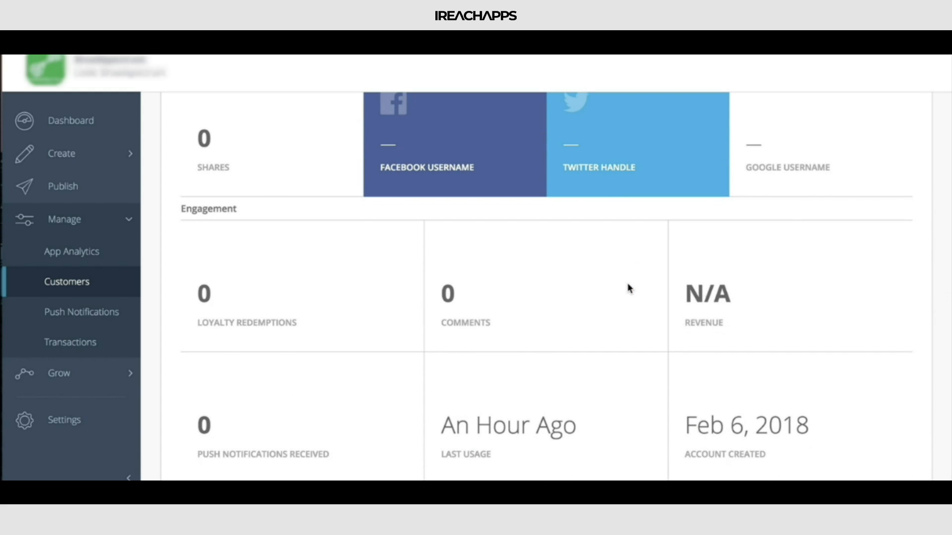
pyautogui.scroll(1, 627, 285)
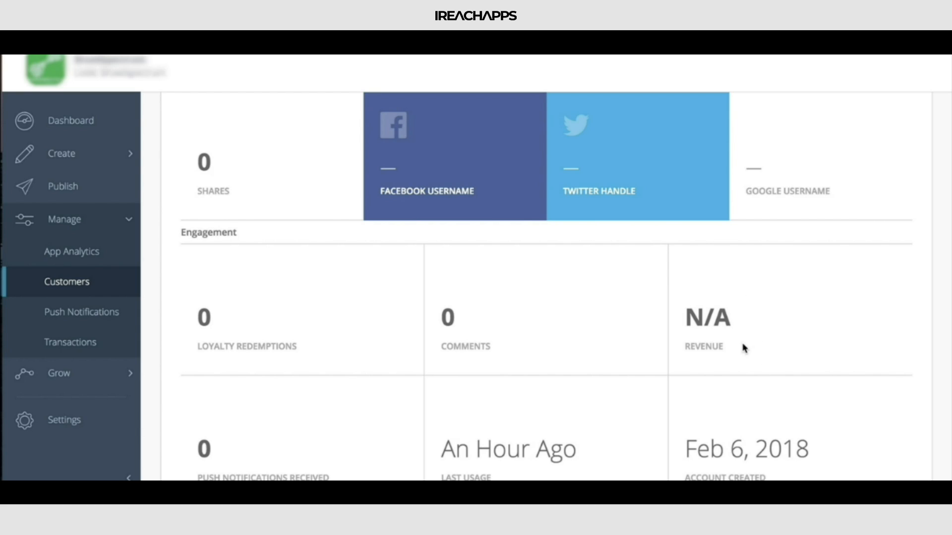
pyautogui.scroll(6, 743, 349)
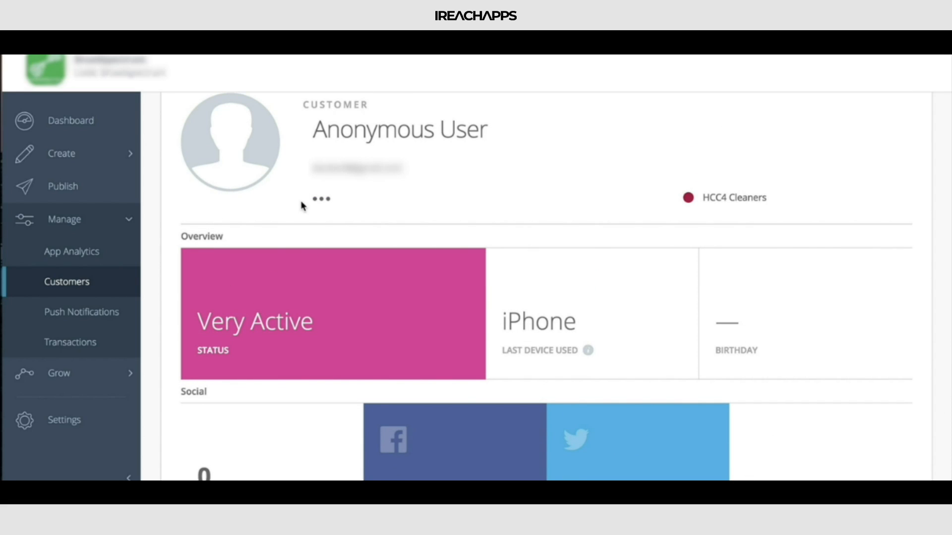
pyautogui.scroll(1, 387, 234)
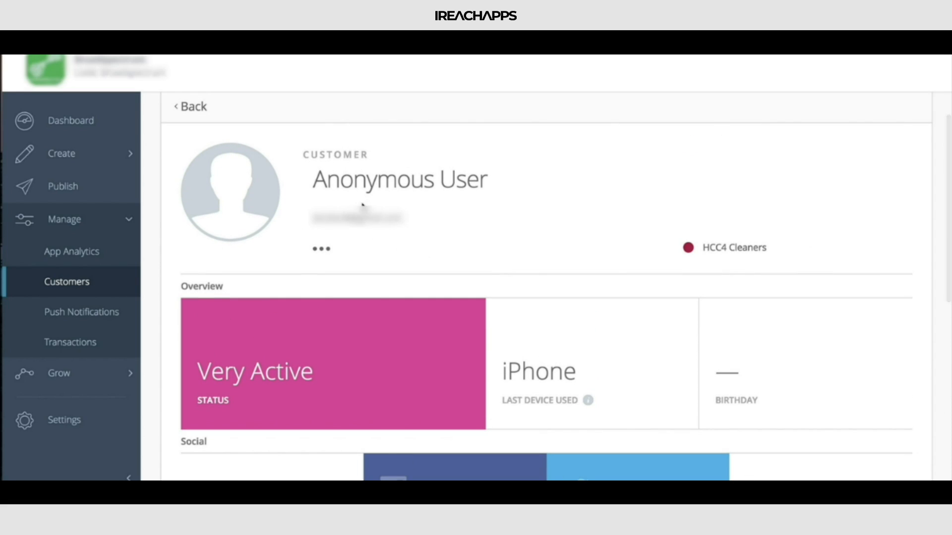
# Step: Open the push notification form for this individual customer and close it without composing a message
pyautogui.click(323, 251)
pyautogui.moveTo(346, 293)
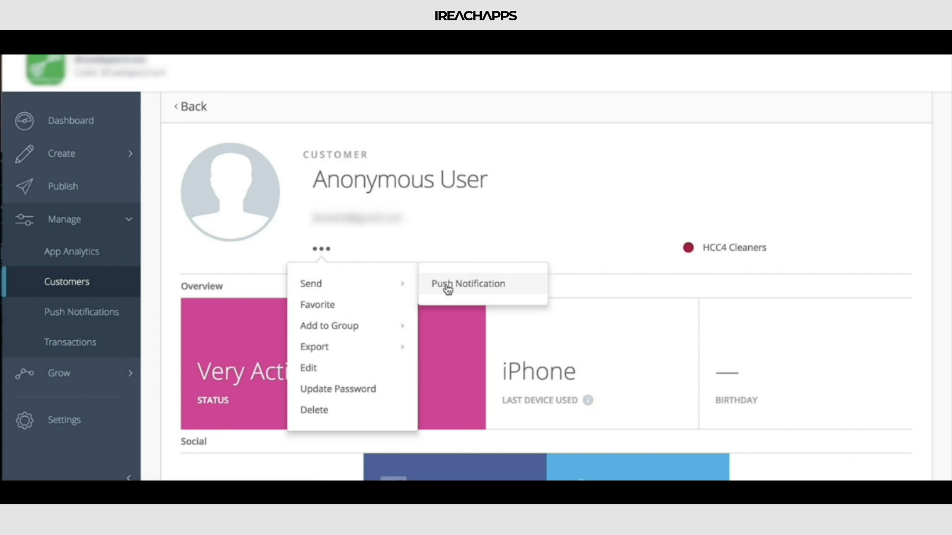
pyautogui.click(474, 291)
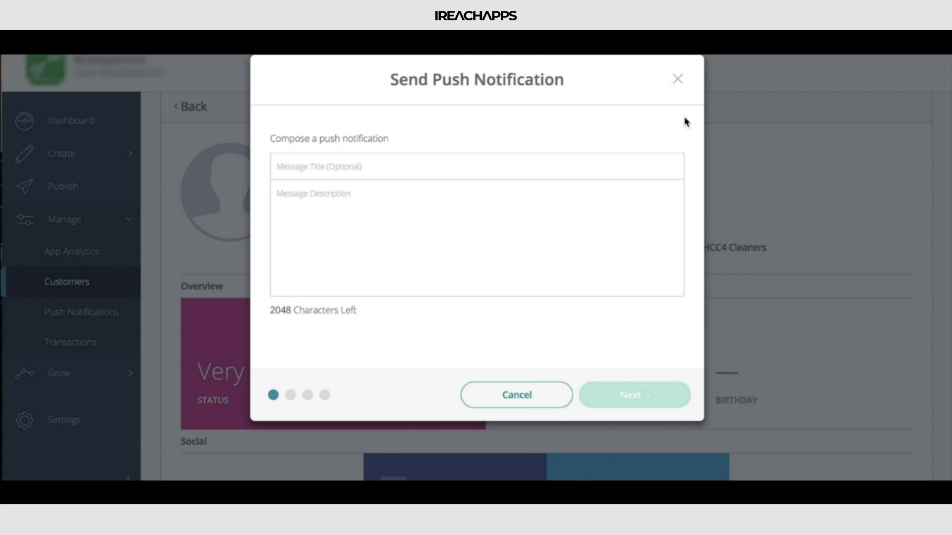
pyautogui.click(678, 80)
# Step: Return to the customer list and select the first two customers
pyautogui.click(110, 283)
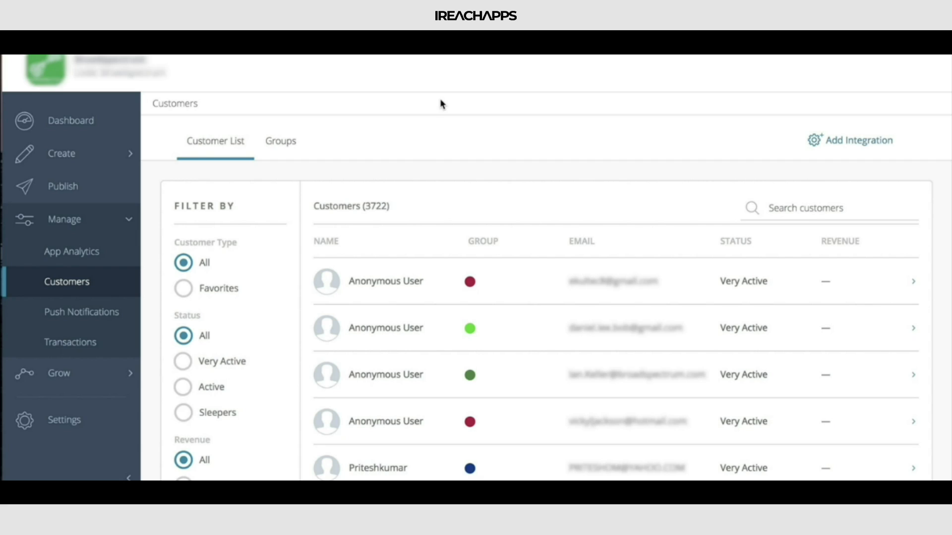
pyautogui.scroll(-2, 423, 163)
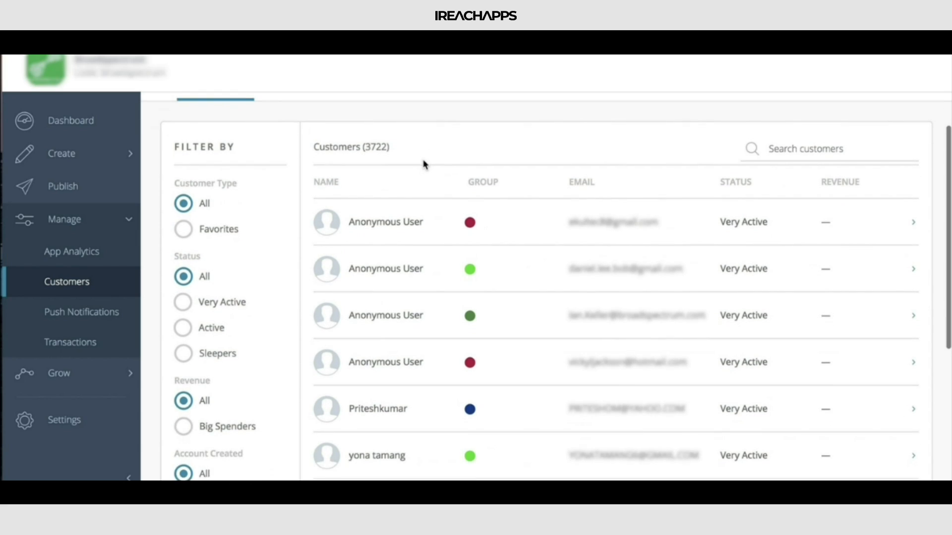
pyautogui.scroll(1, 424, 163)
pyautogui.scroll(-3, 444, 180)
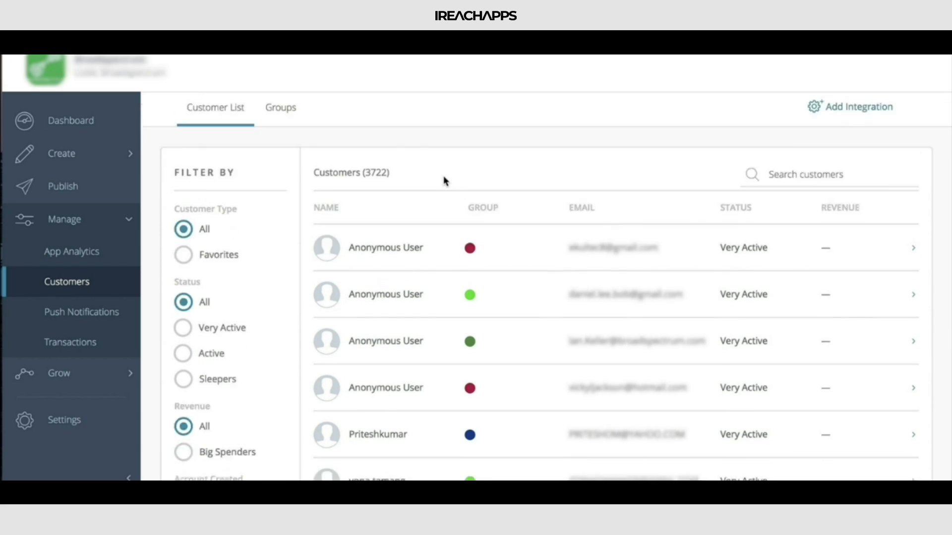
pyautogui.click(323, 204)
pyautogui.click(322, 205)
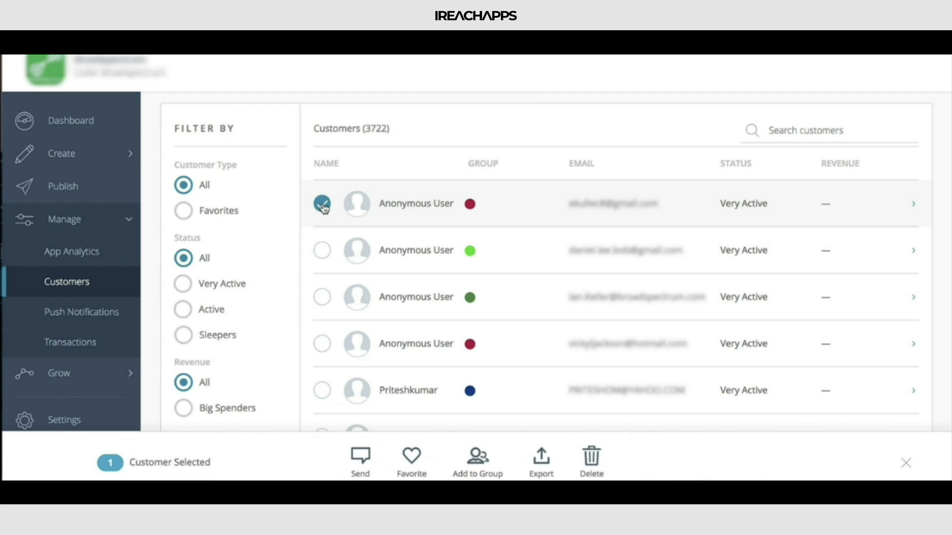
pyautogui.click(326, 254)
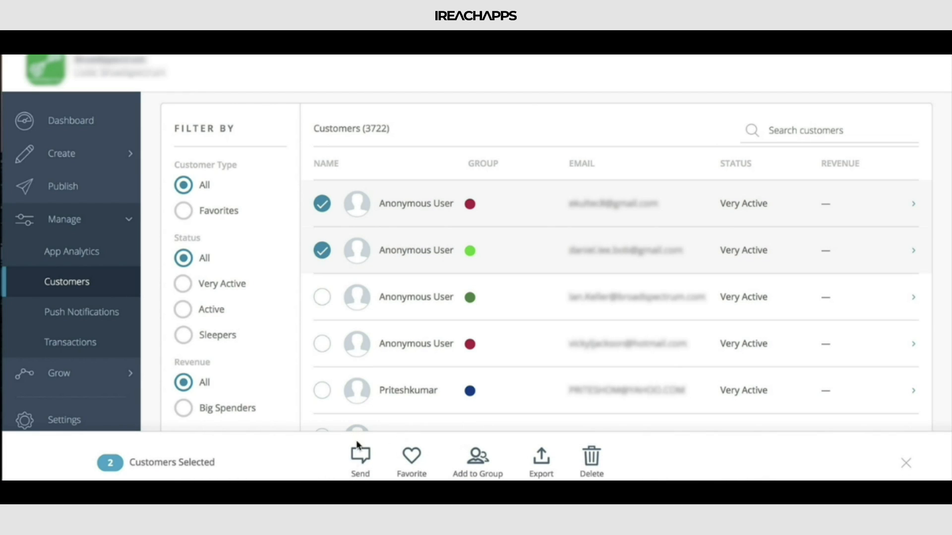
# Step: Open the push notification form for the two selected customers and close it without sending anything
pyautogui.click(367, 465)
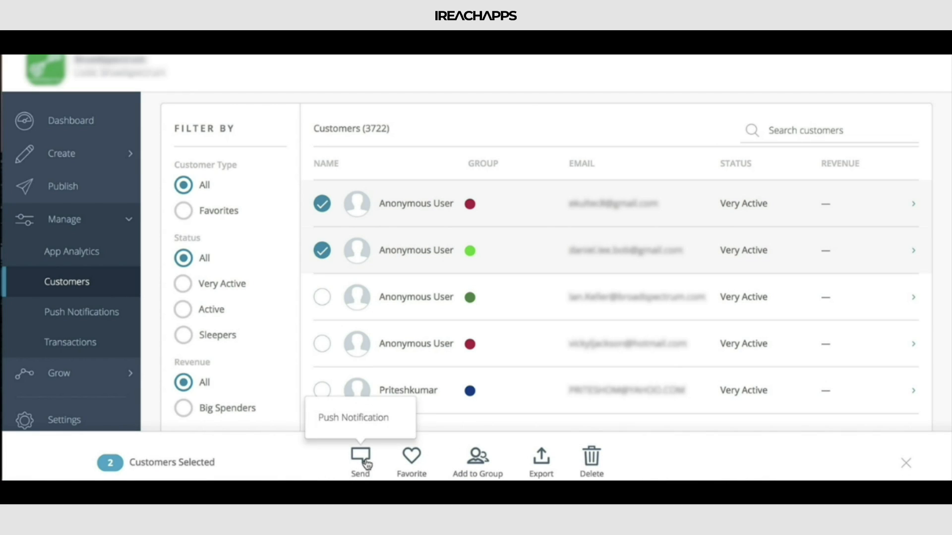
pyautogui.click(367, 422)
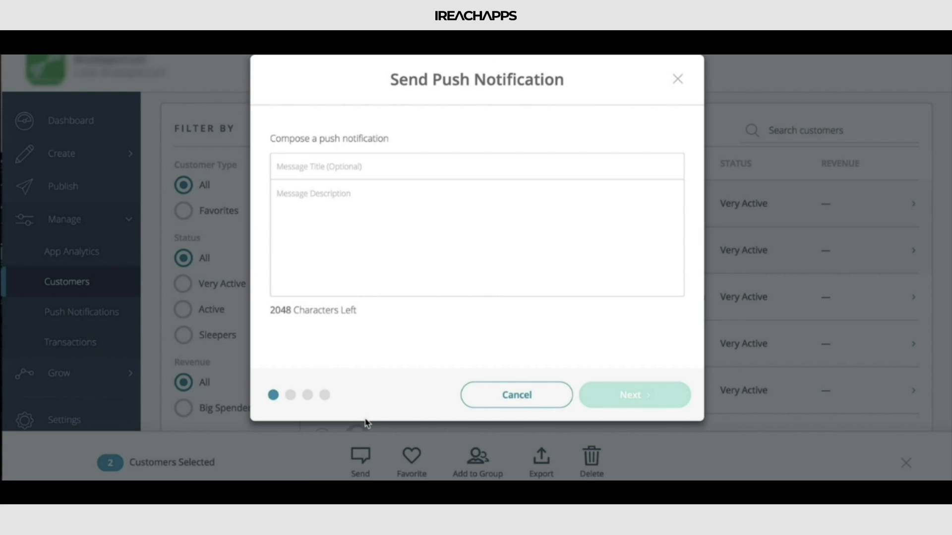
pyautogui.click(678, 79)
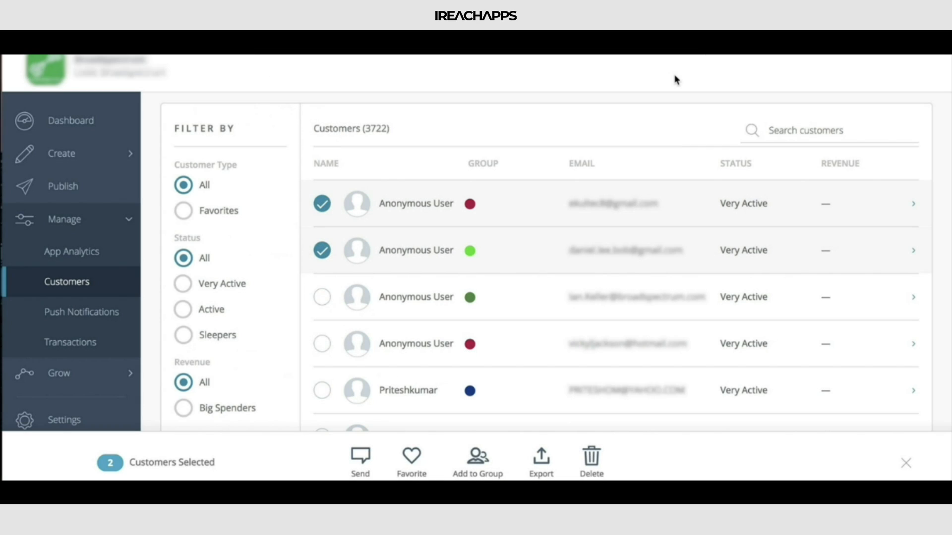